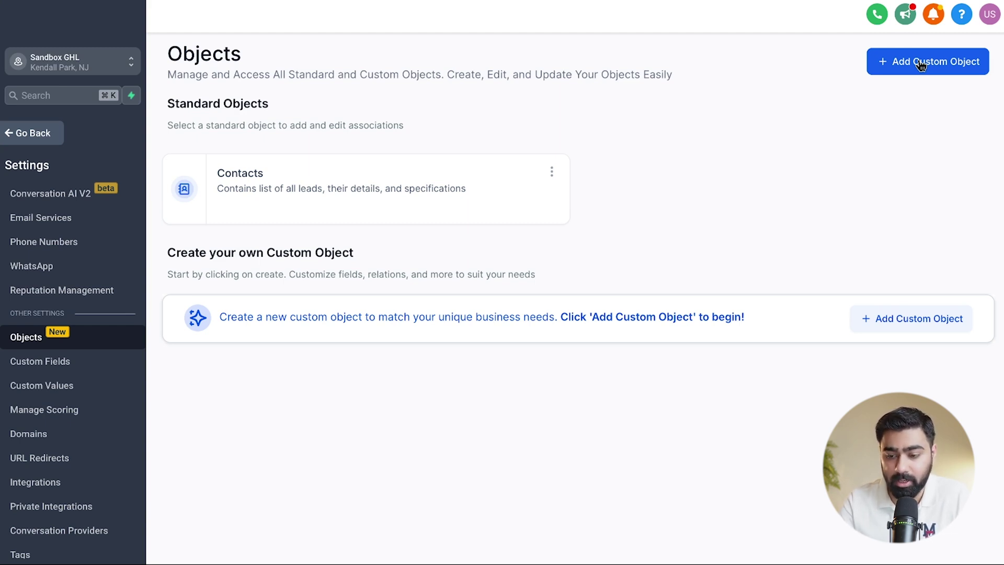
Step: Start a new custom object with singular name Car and plural name Cars, and view its internal name
left_click(916, 67)
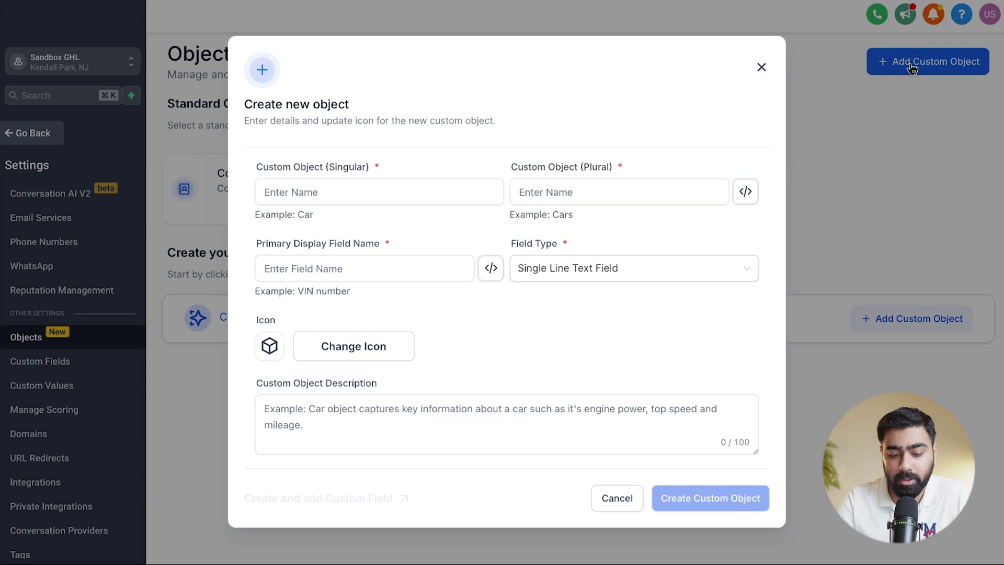
left_click(366, 196)
left_click(340, 193)
type("Car")
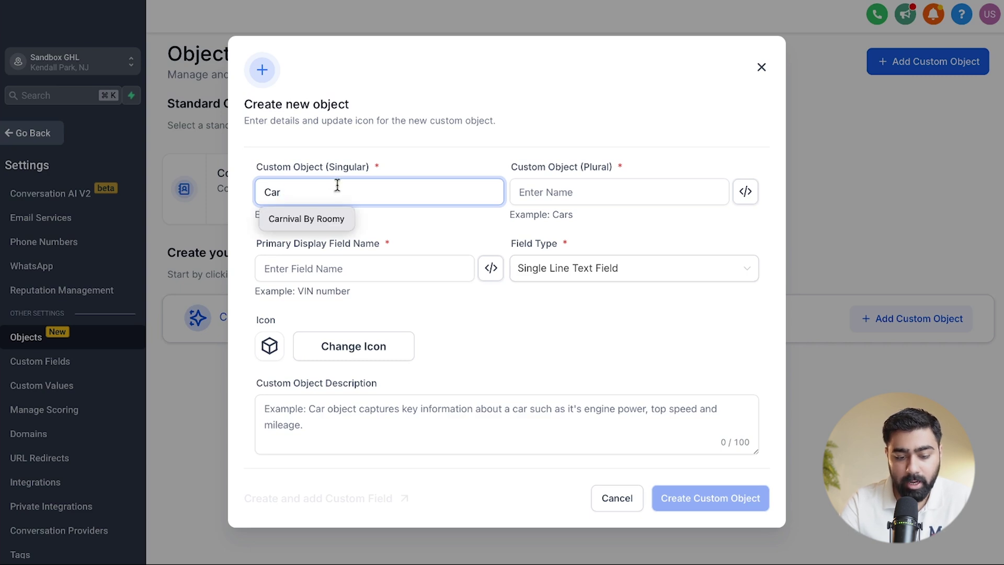
left_click(554, 193)
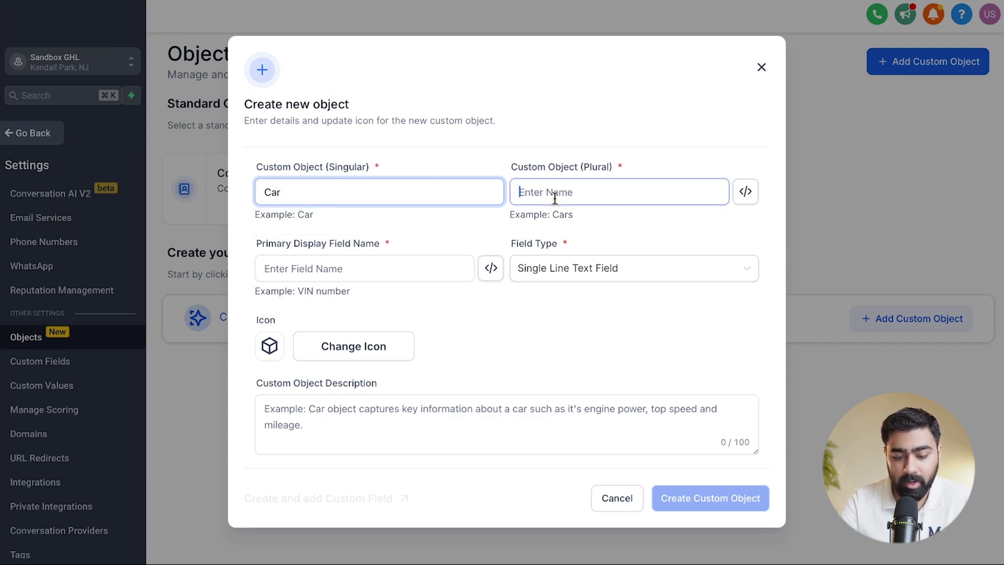
type("Cars")
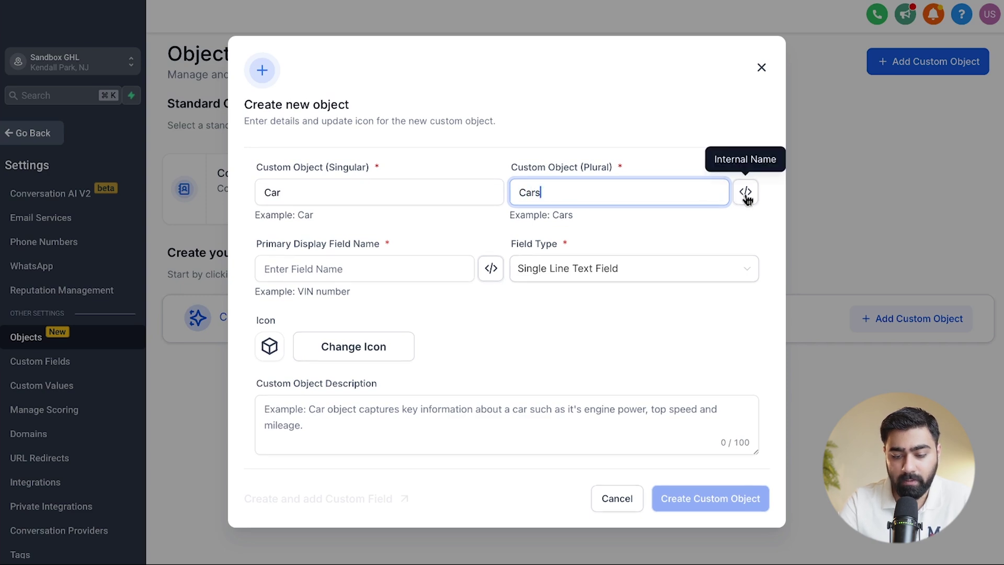
left_click(745, 192)
left_click(578, 292)
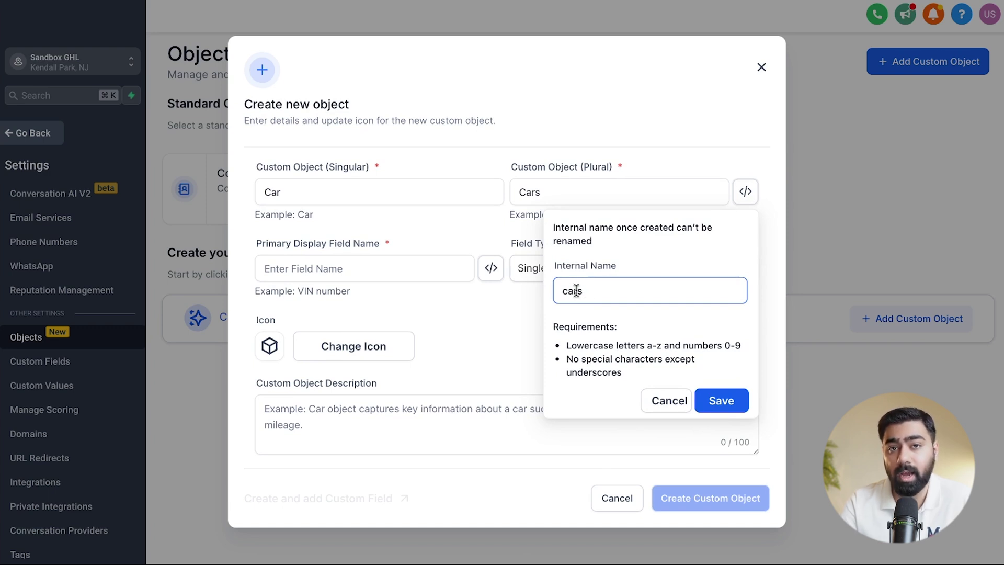
Step: Set the new object's primary display field name to VIN Number
left_click(336, 262)
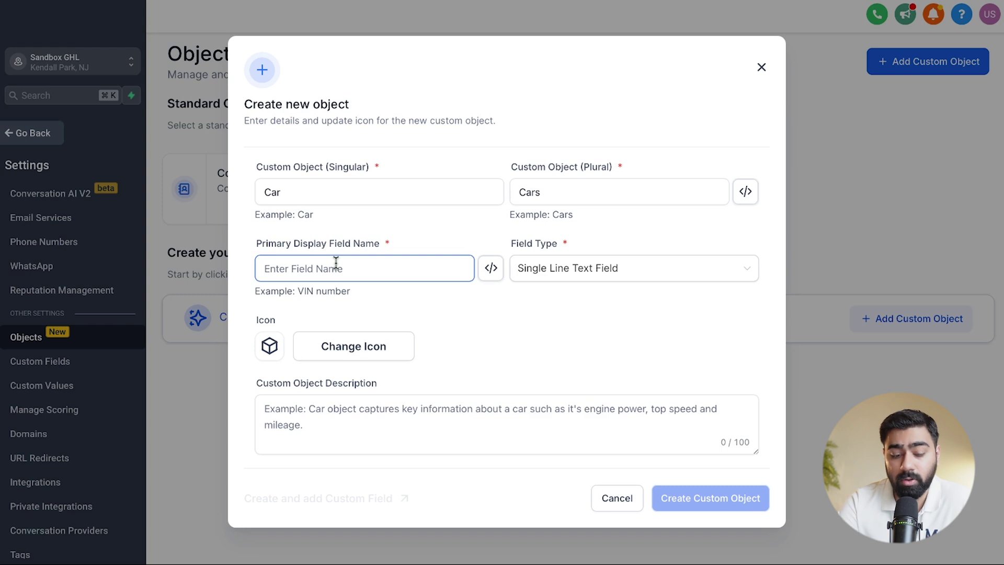
left_click(345, 129)
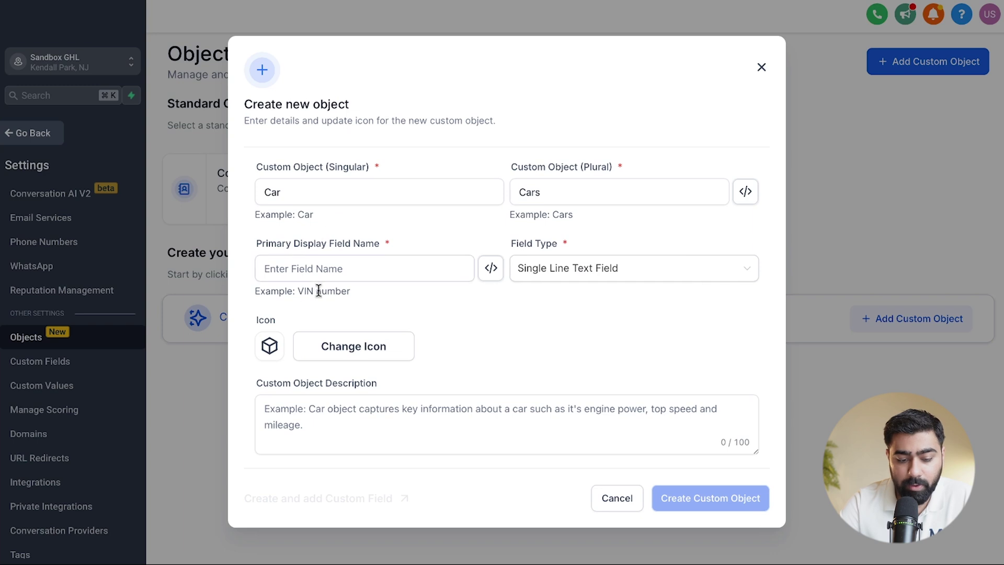
left_click(309, 268)
type("VIN ")
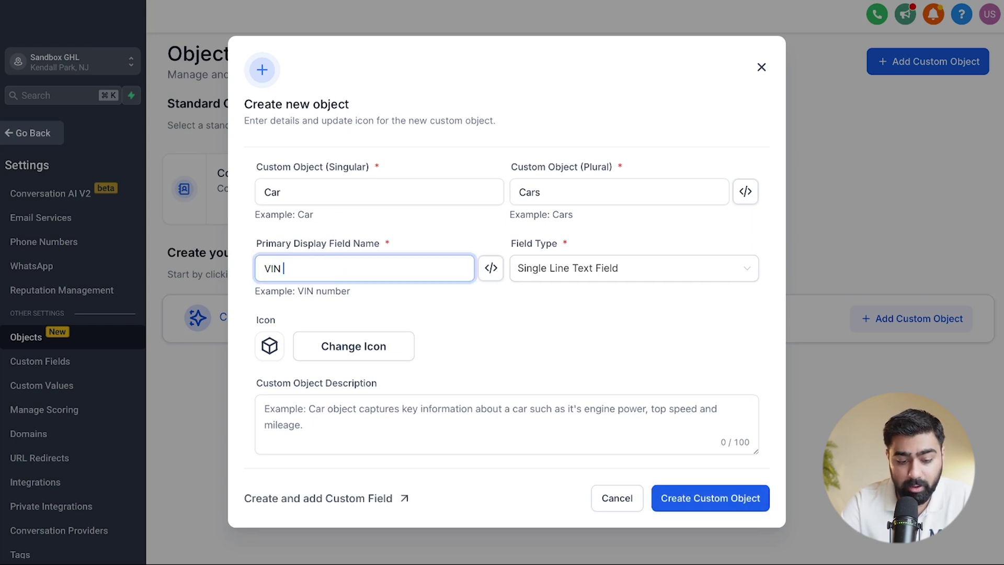
type("Number")
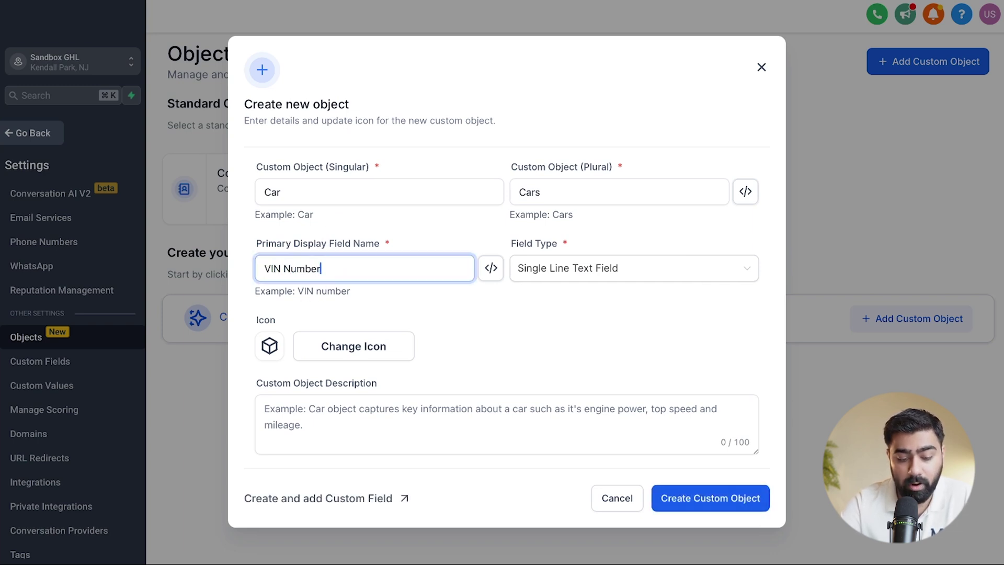
Step: Search the icons for "car", give the object an outlined car icon, and create the custom object
left_click(337, 345)
left_click(341, 137)
type("car")
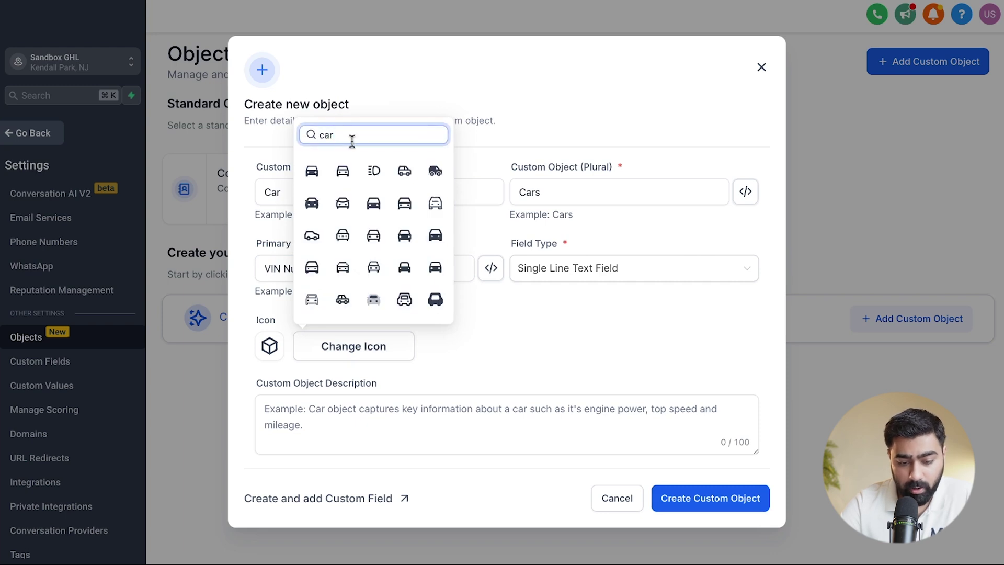
left_click(343, 172)
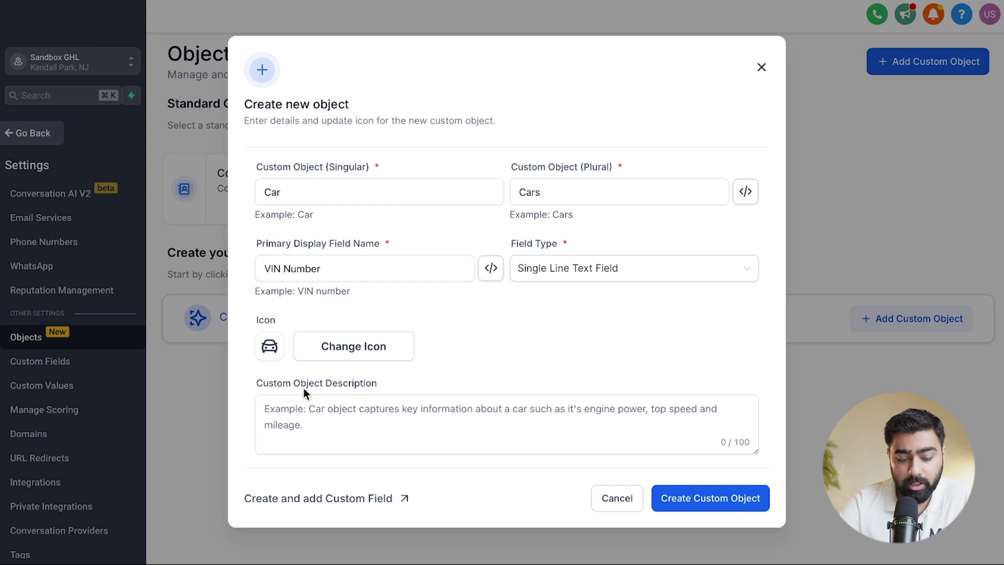
left_click(269, 410)
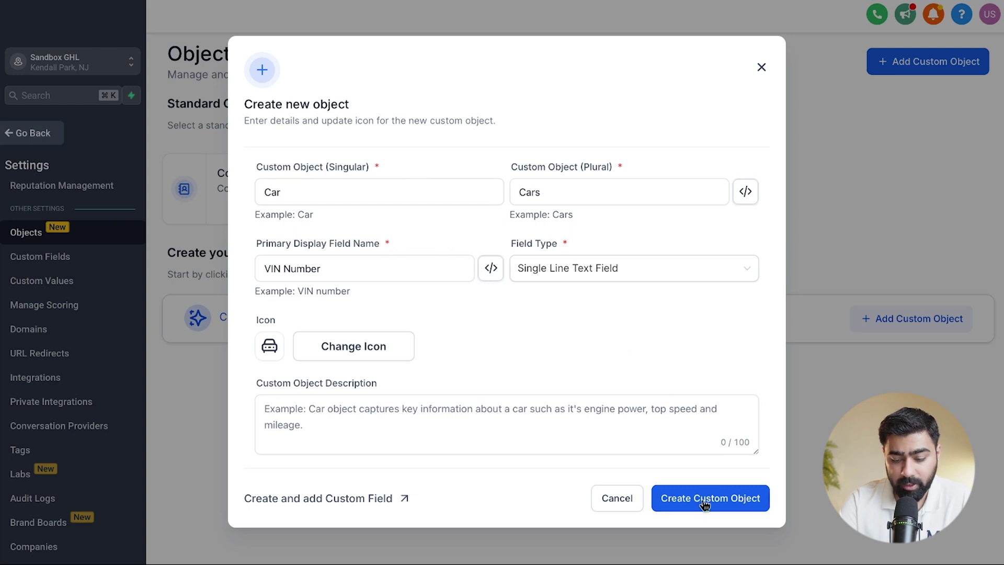
left_click(705, 501)
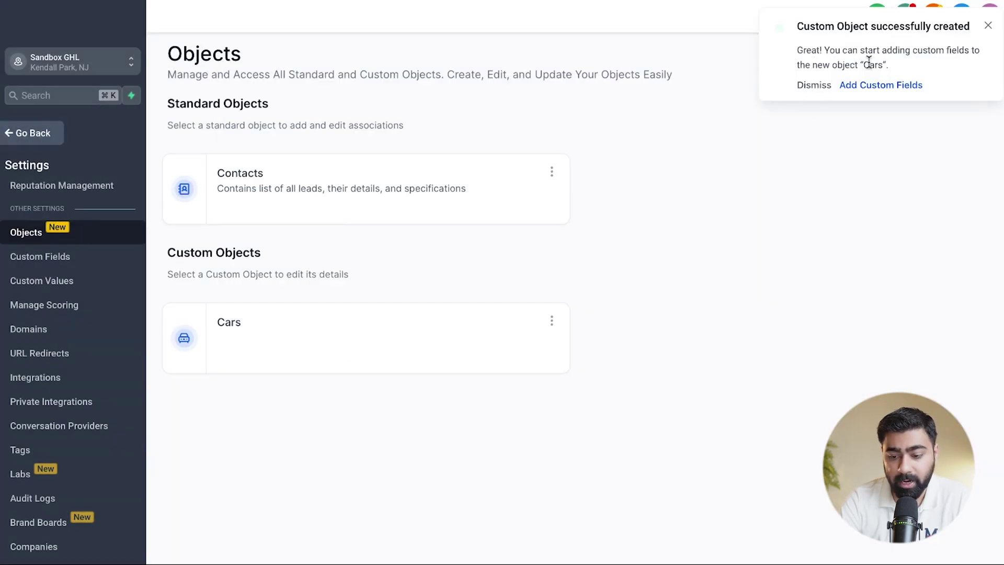
Step: Add a single-line custom field named Make to the Car object in the Car Info group
left_click(886, 88)
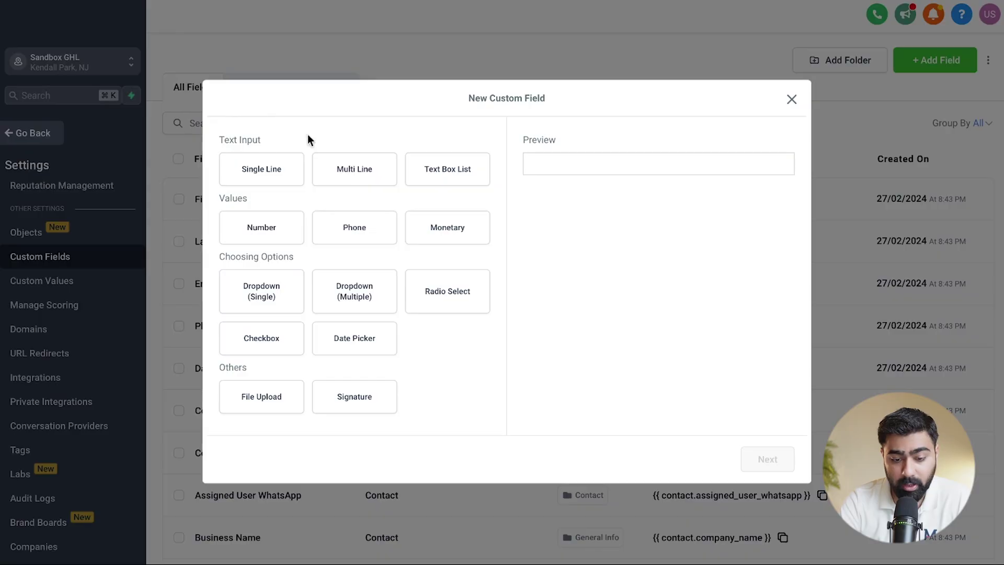
left_click(284, 170)
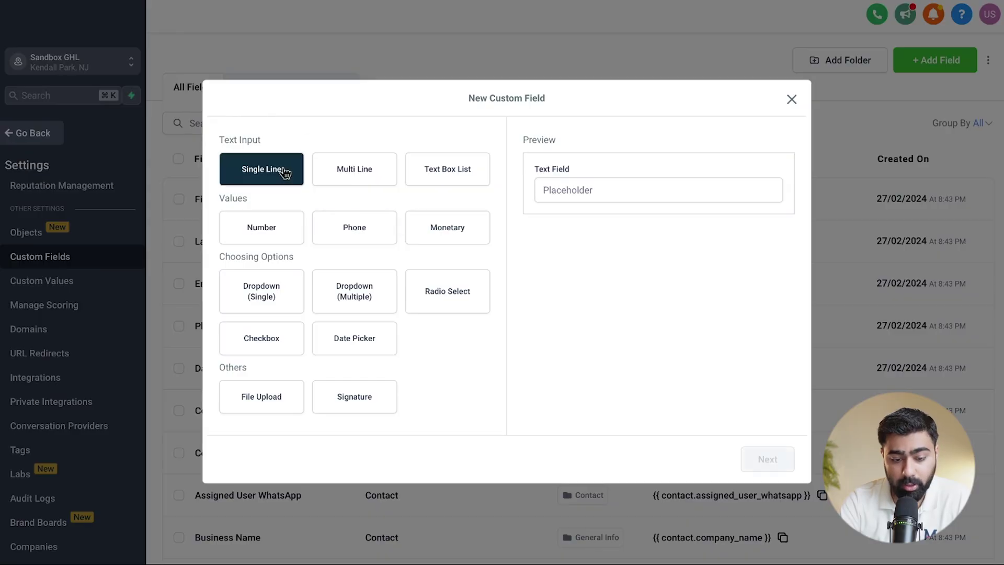
left_click(753, 460)
left_click(360, 252)
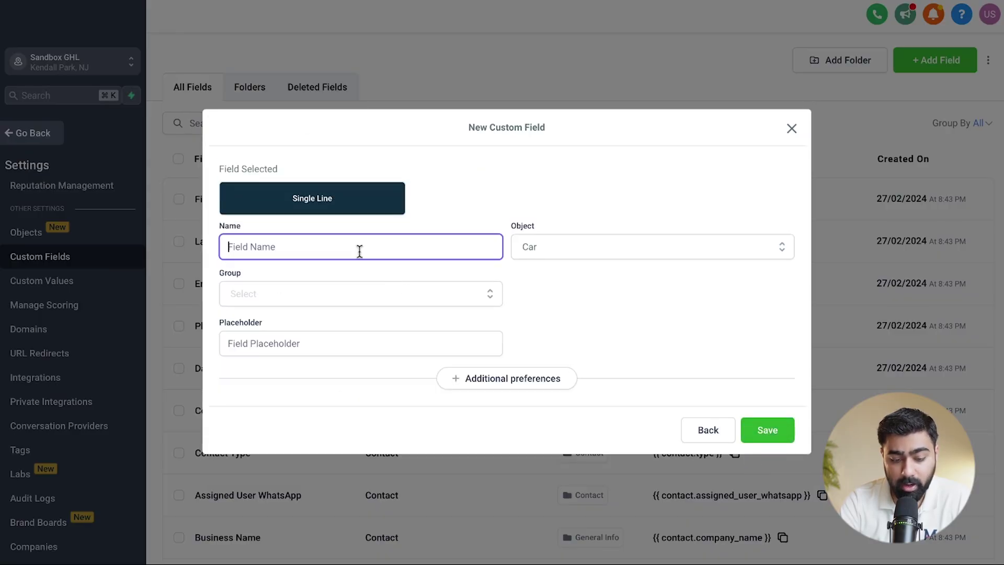
type("Make")
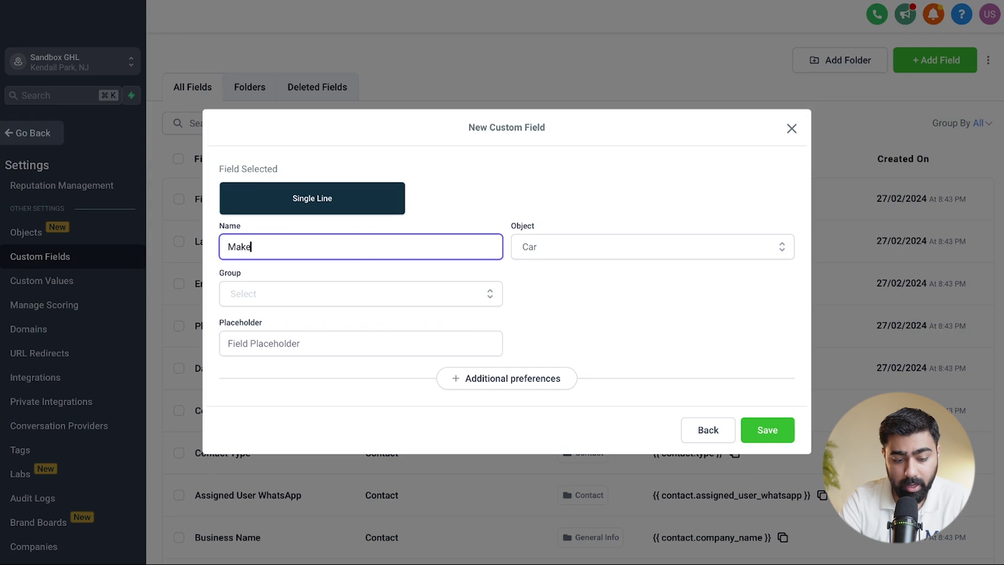
left_click(611, 256)
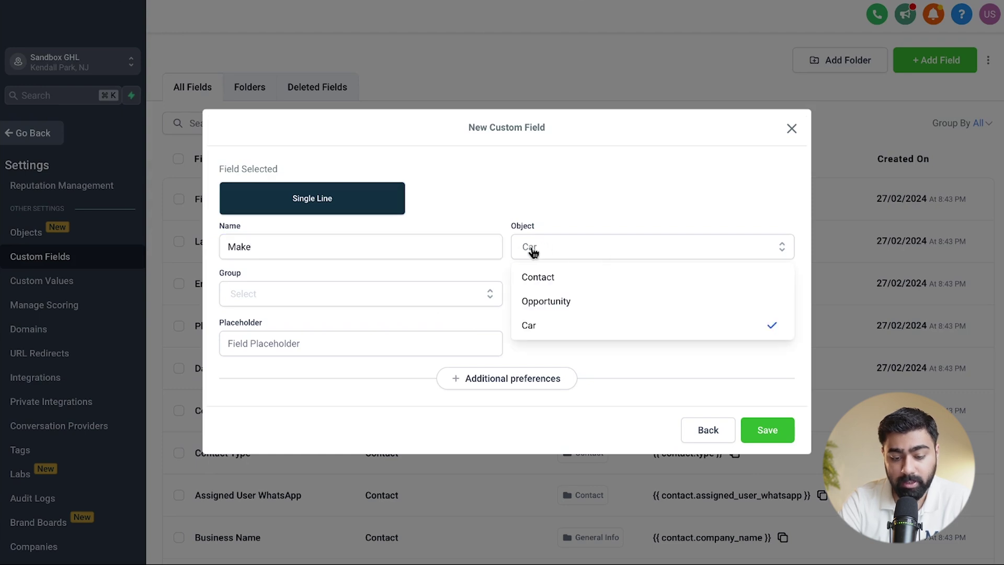
left_click(544, 325)
left_click(388, 296)
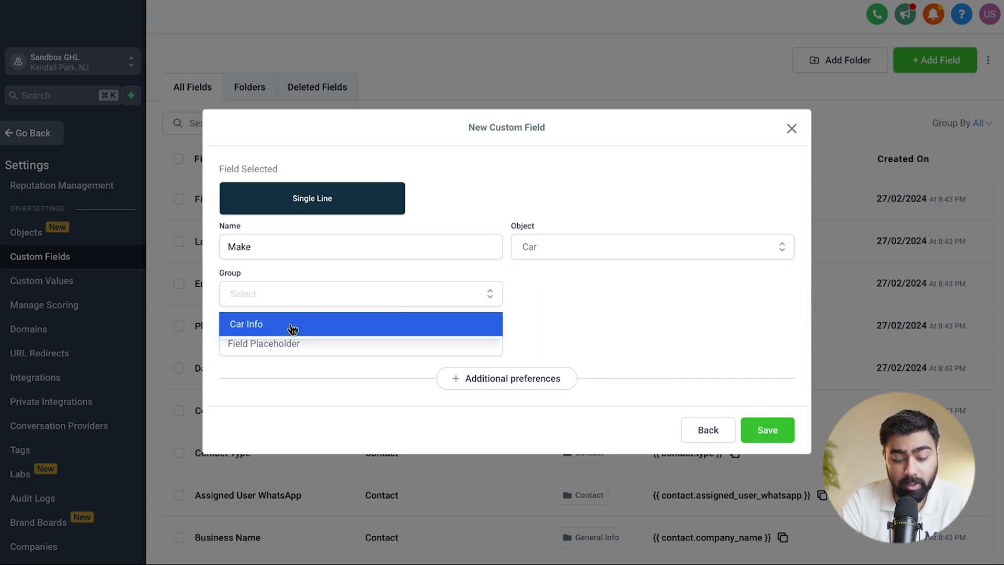
left_click(296, 327)
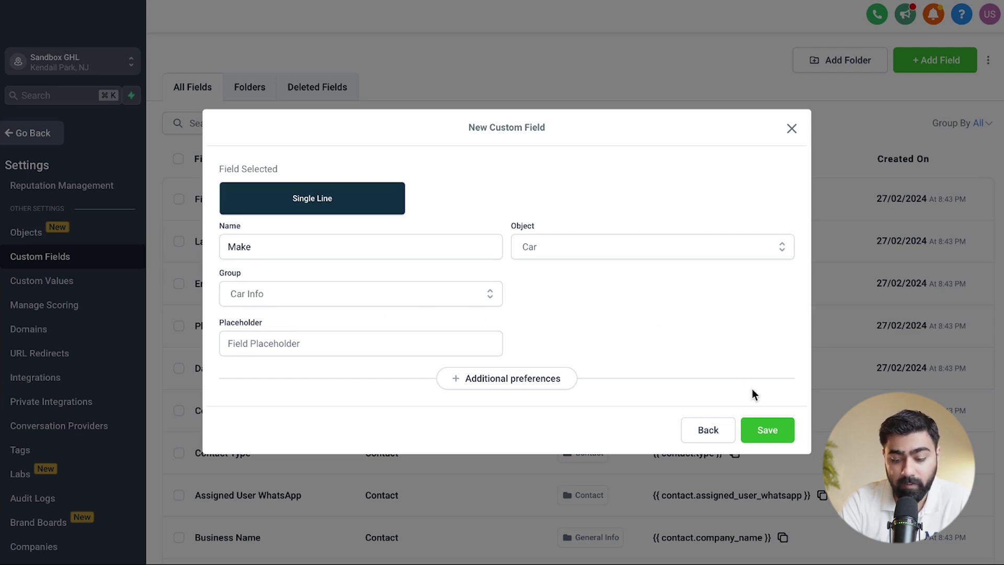
left_click(769, 432)
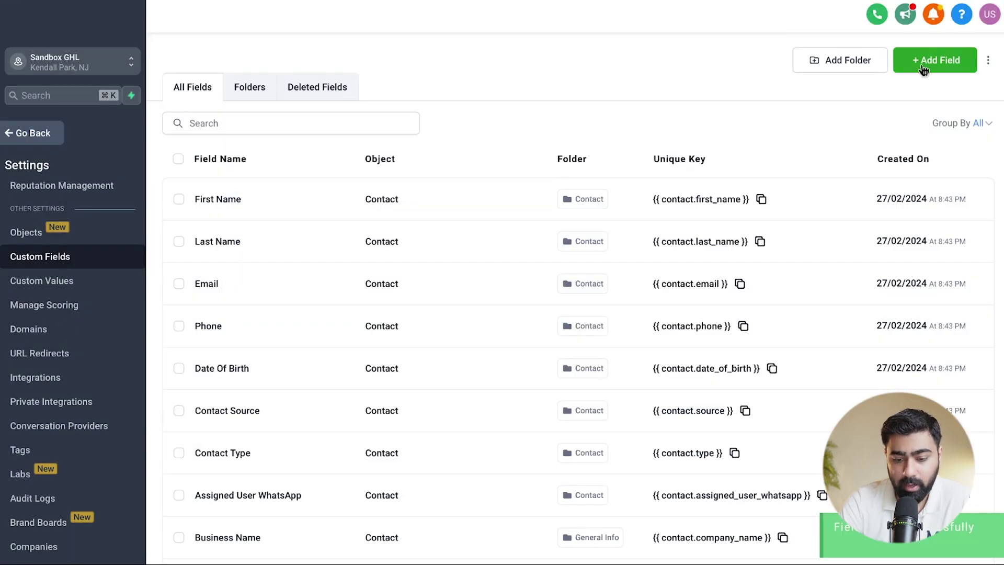
Step: Add a number custom field named Mileage to the Car object in the Car Info group
left_click(925, 69)
left_click(390, 180)
left_click(280, 227)
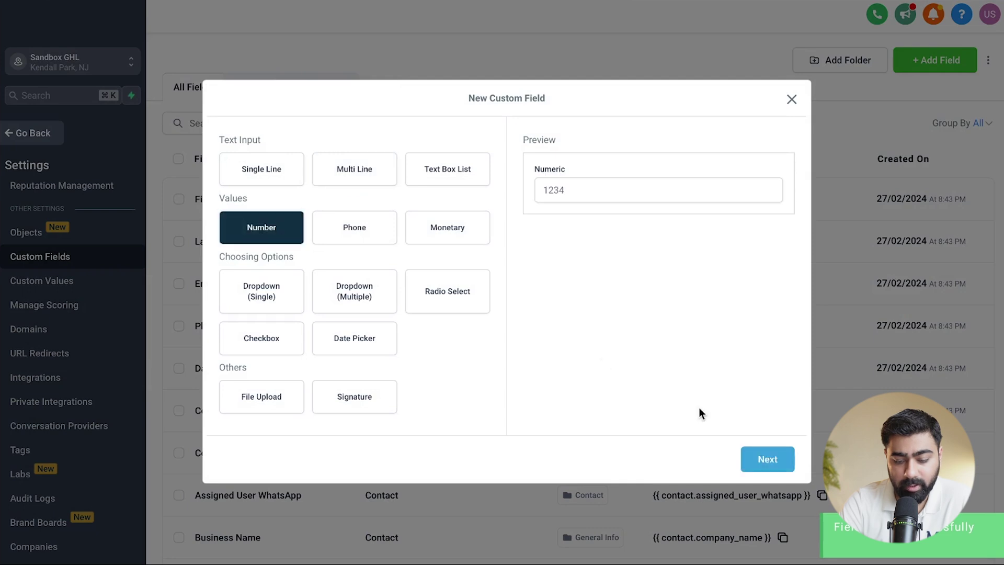
left_click(766, 458)
left_click(345, 255)
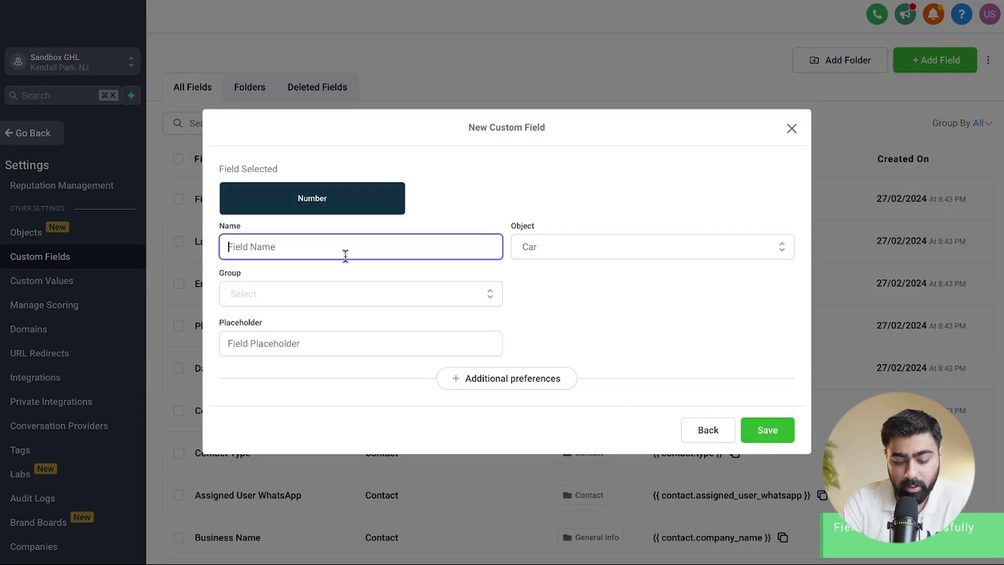
type("Mileage")
left_click(539, 255)
left_click(539, 325)
left_click(438, 293)
left_click(401, 329)
left_click(766, 430)
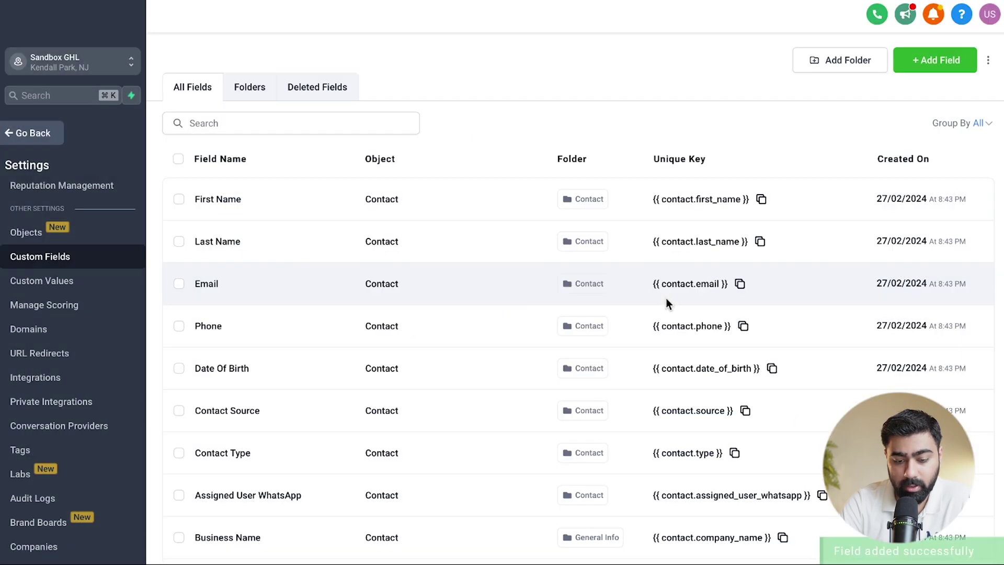
Step: Add a single-line custom field named Color to the Car object in the Car Info group
left_click(939, 60)
left_click(281, 183)
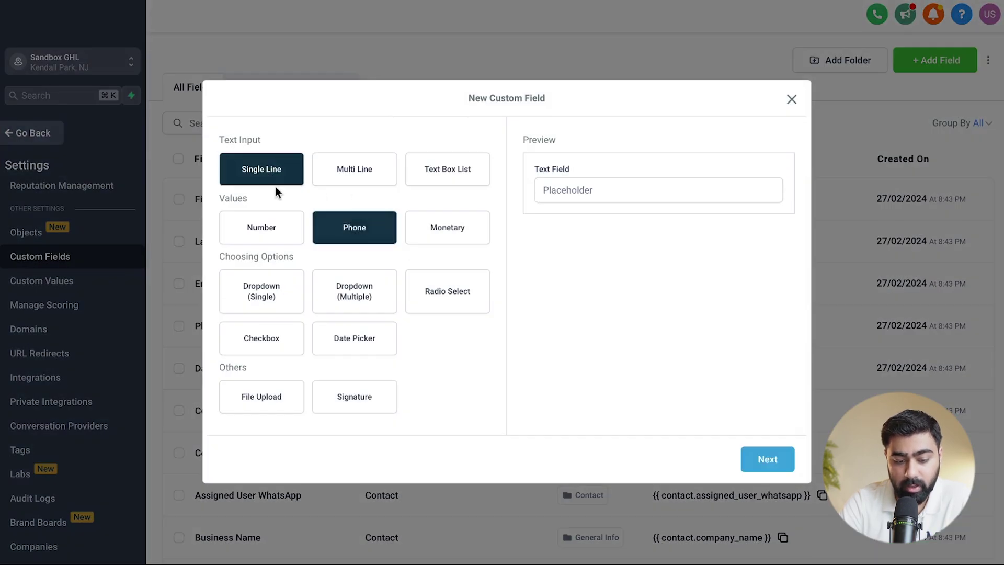
left_click(767, 458)
left_click(327, 238)
type("Color")
left_click(539, 251)
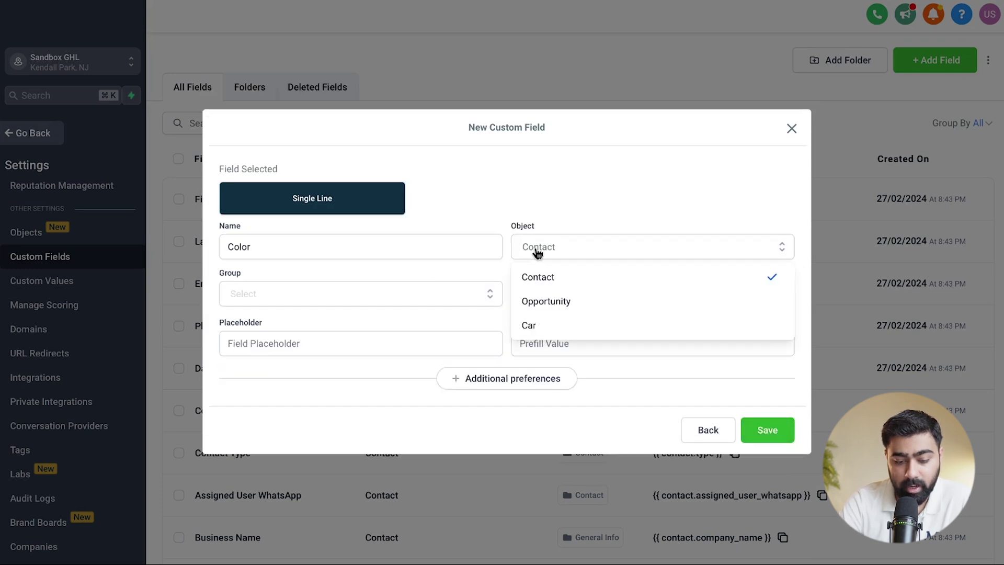
left_click(552, 330)
left_click(399, 294)
left_click(371, 335)
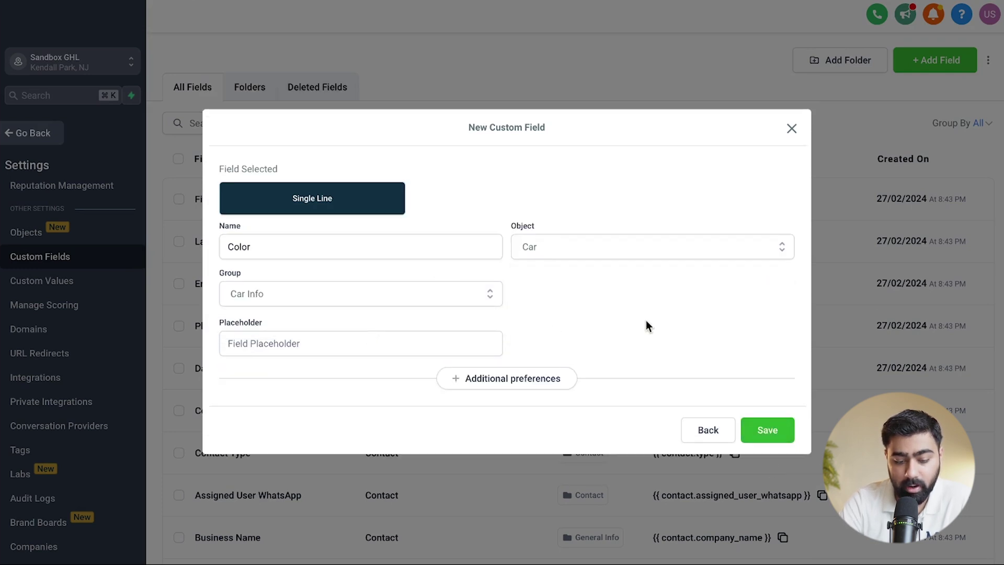
left_click(767, 429)
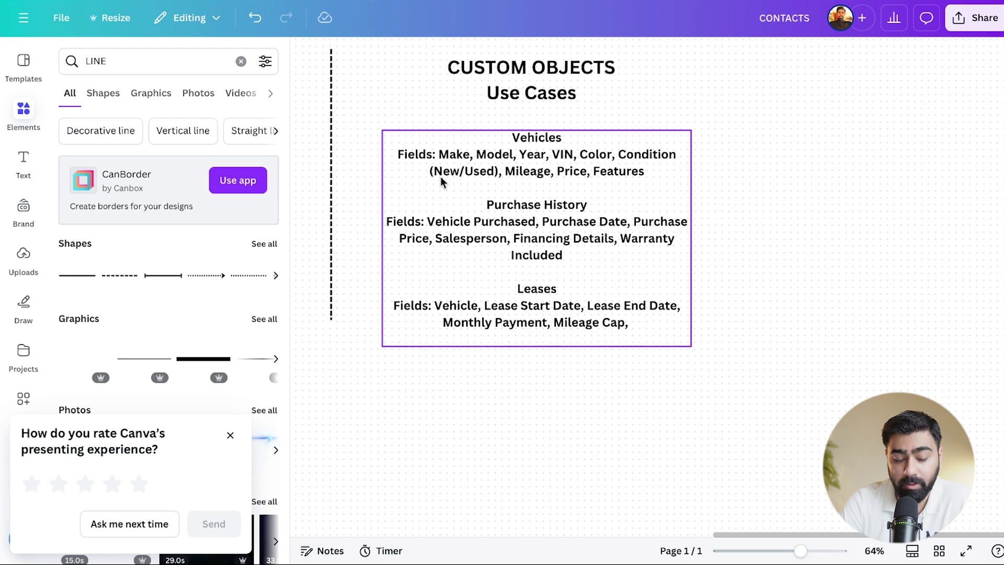
Step: Switch from Canva back to HighLevel, leave the settings, and open the Cars records page
left_click(199, 1)
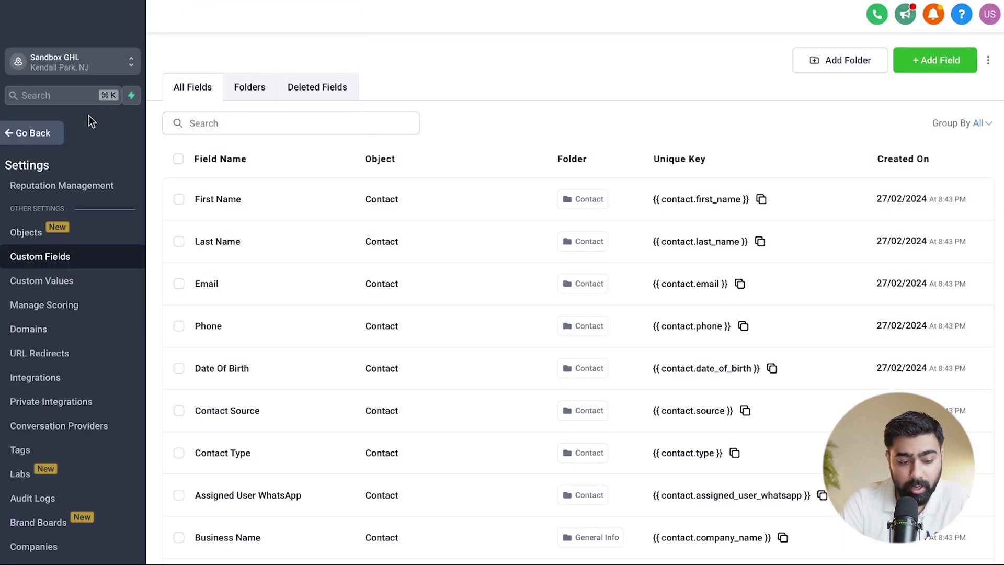
left_click(38, 133)
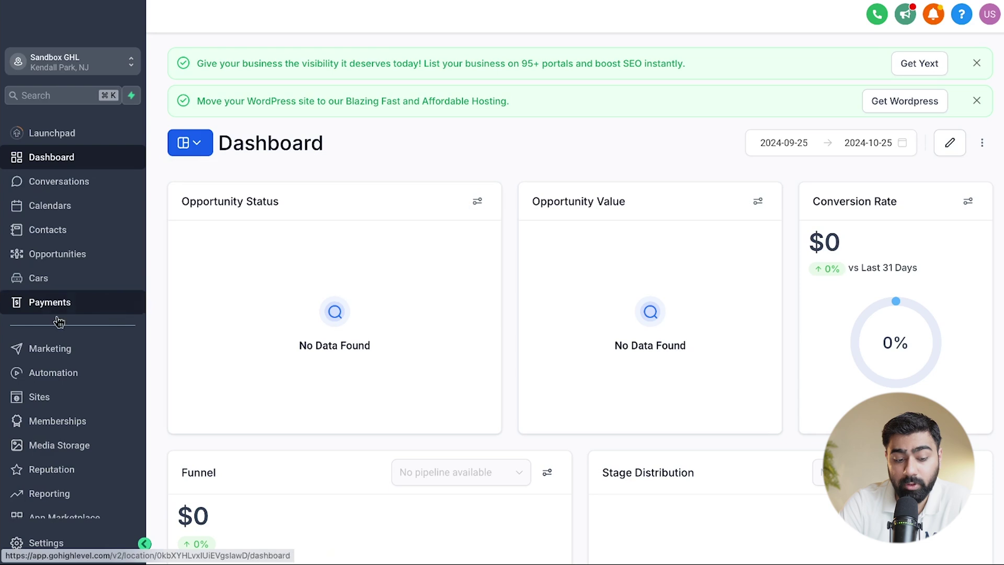
left_click(49, 280)
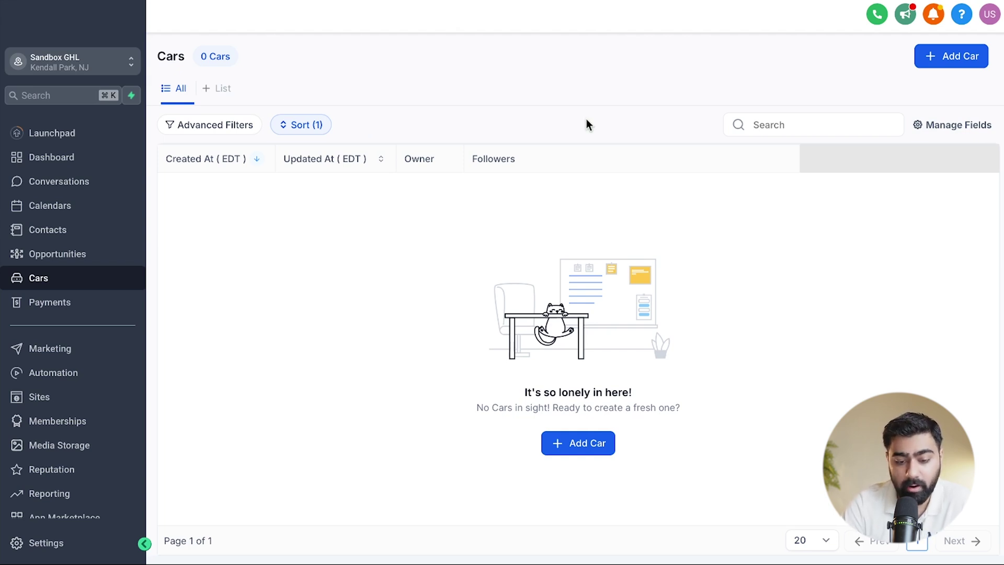
Step: Add a new car record with VIN Number 12345678 and view its Car Info fields
left_click(954, 65)
type("12345678")
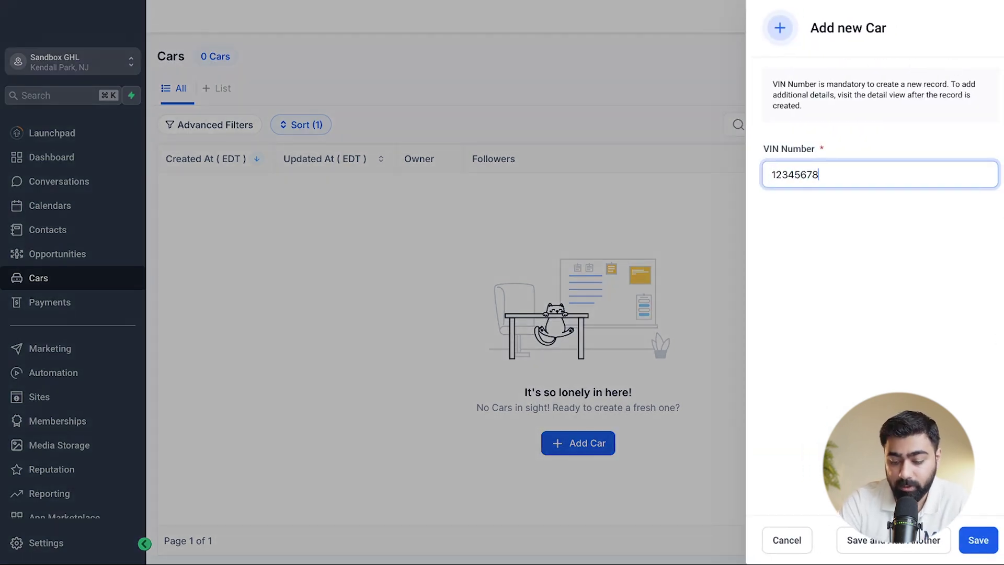
left_click(978, 541)
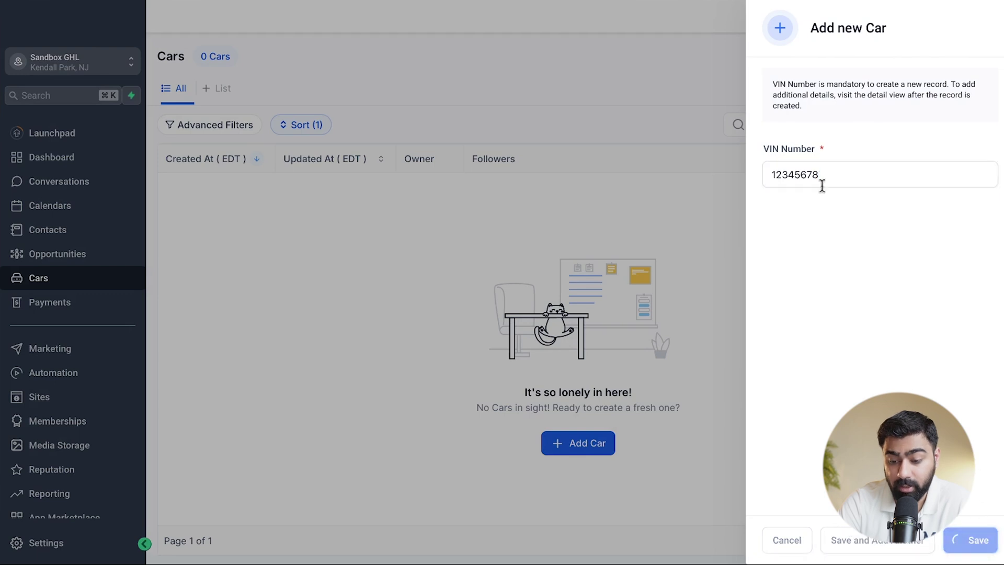
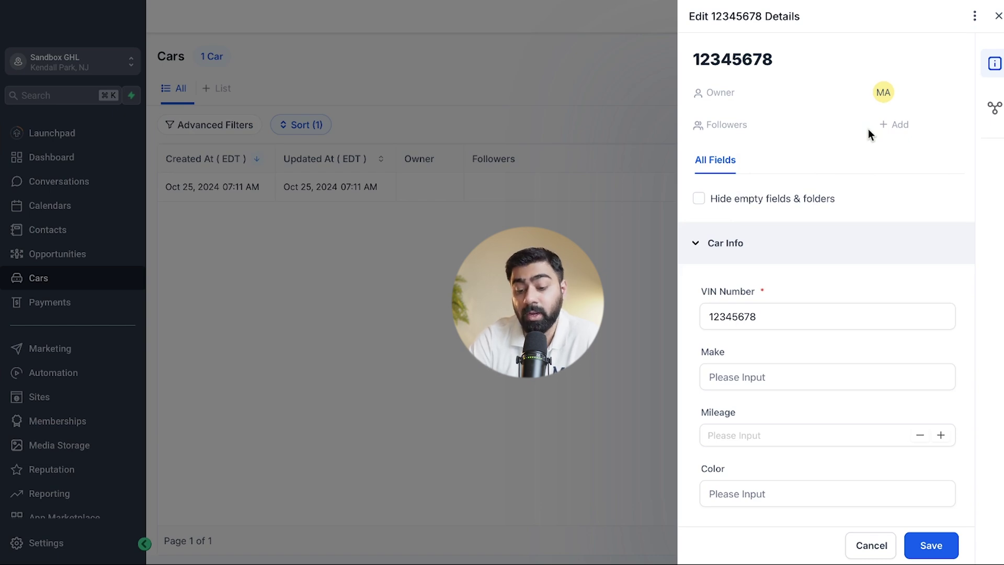
scroll(780, 284, "down", 1)
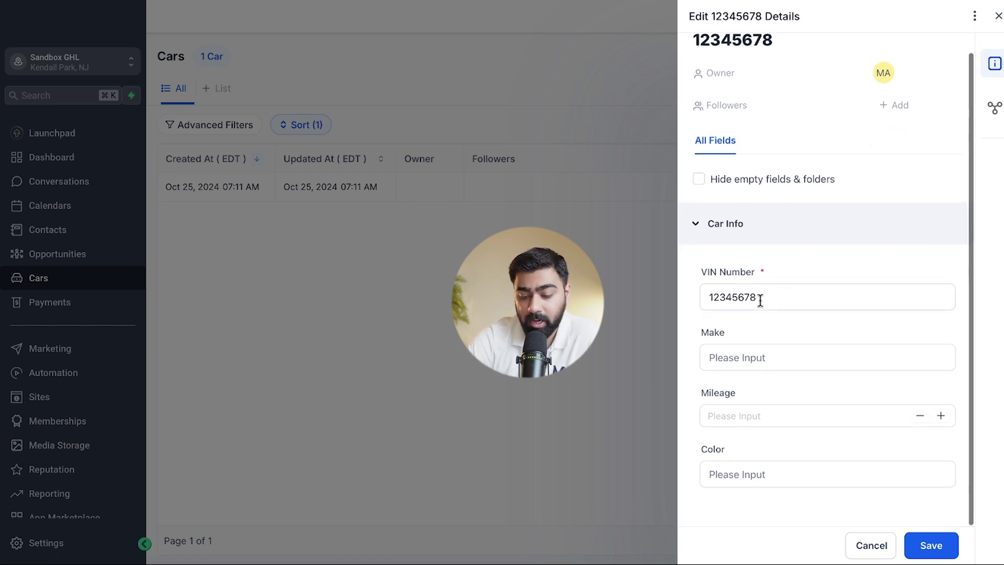
Step: Set the car record's Make to Toyota, Mileage to 20000 and Color to Red, save it and close the record
left_click(740, 359)
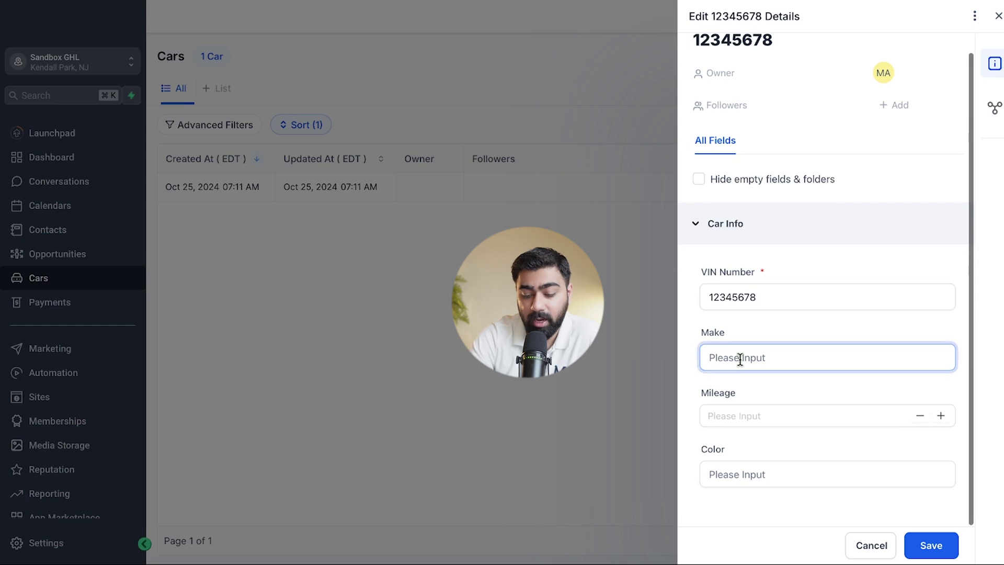
type("Toyota")
left_click(734, 412)
type("20000")
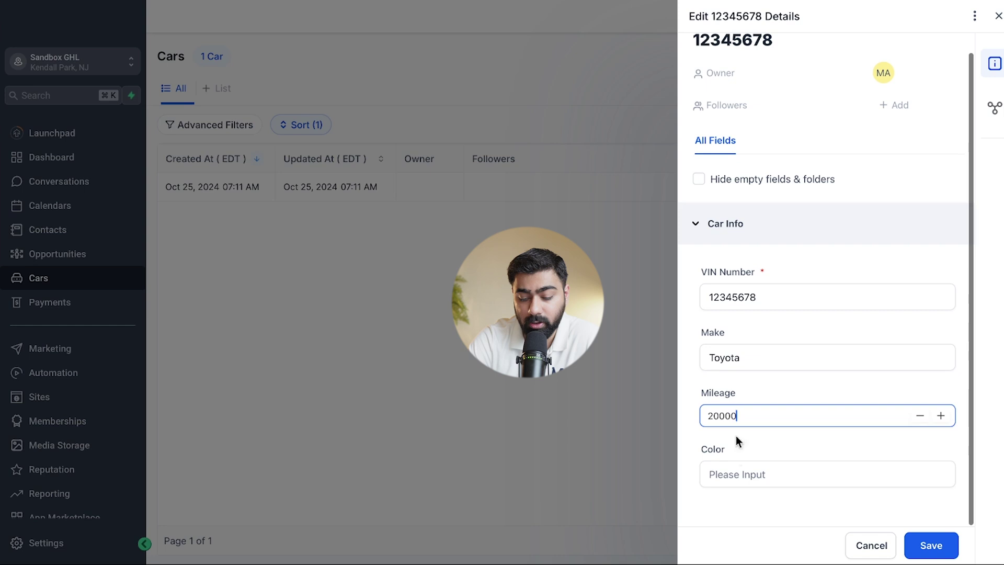
left_click(737, 473)
type("Red")
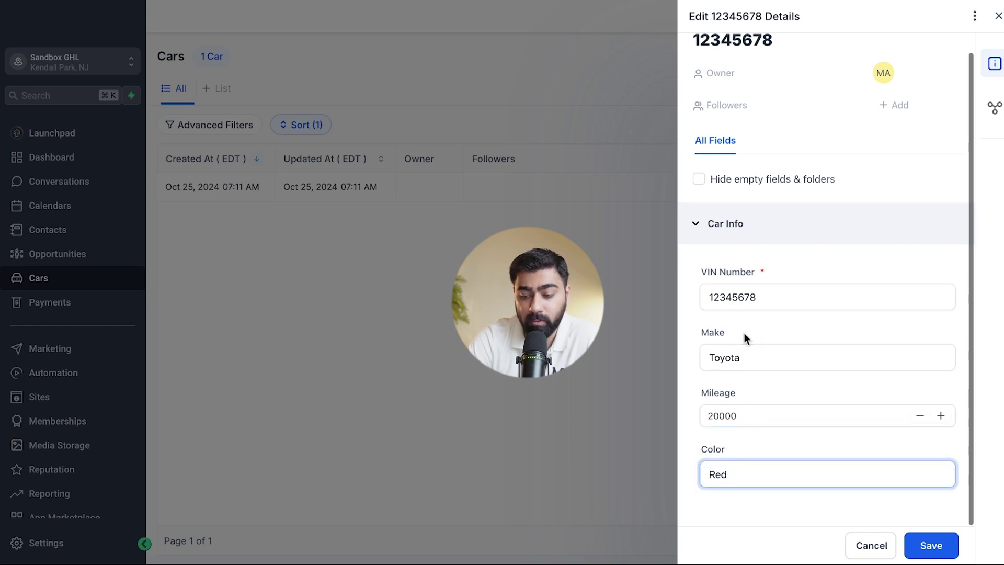
left_click(953, 542)
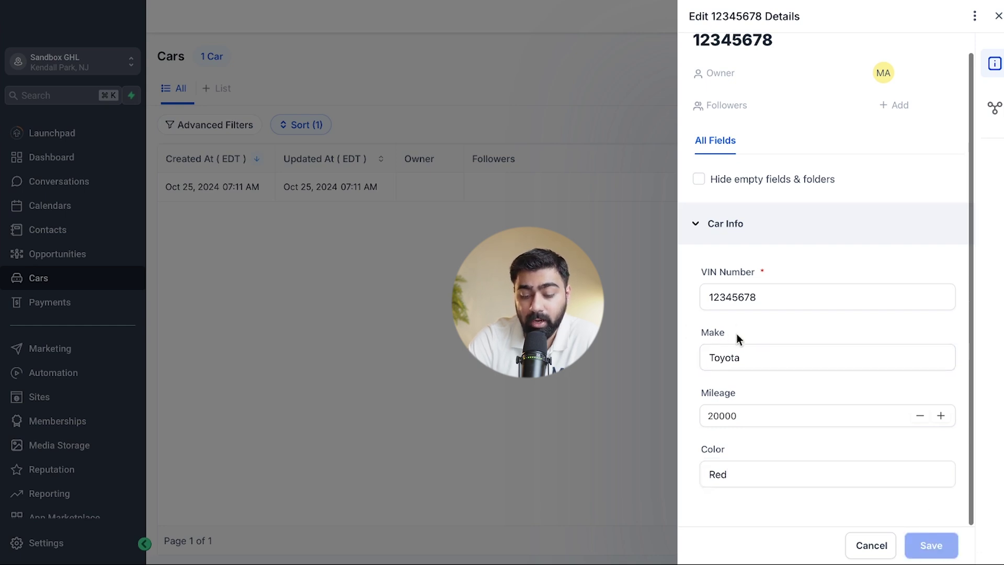
left_click(998, 17)
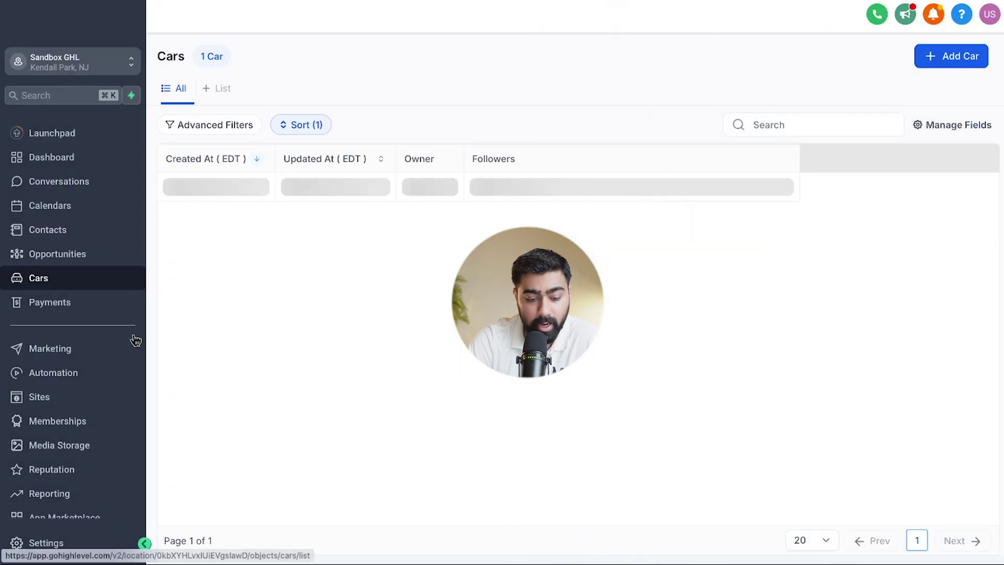
Step: Add a single-line custom field named Model to the Car object in the Car Info group
left_click(59, 544)
scroll(56, 533, "down", 3)
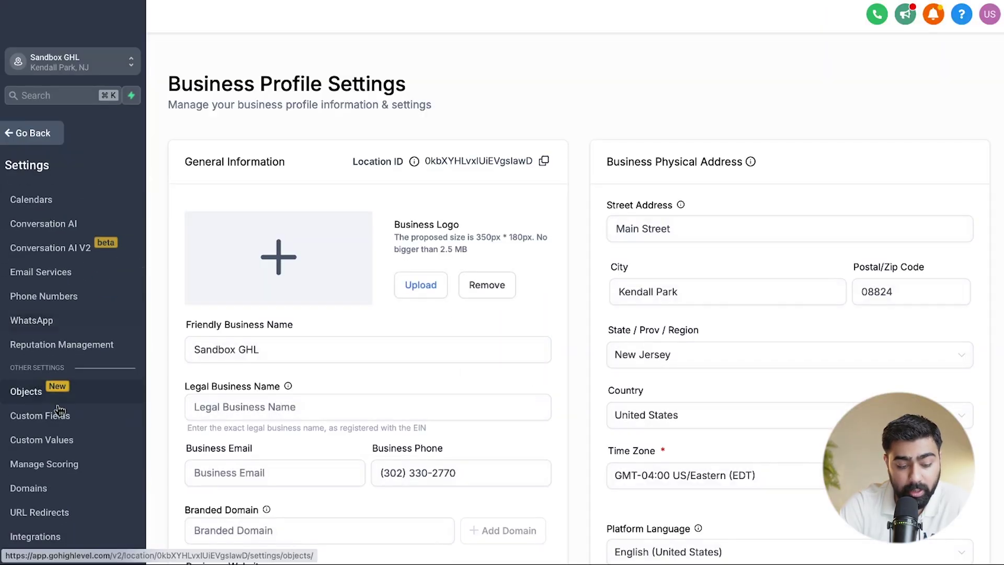
left_click(54, 415)
left_click(923, 58)
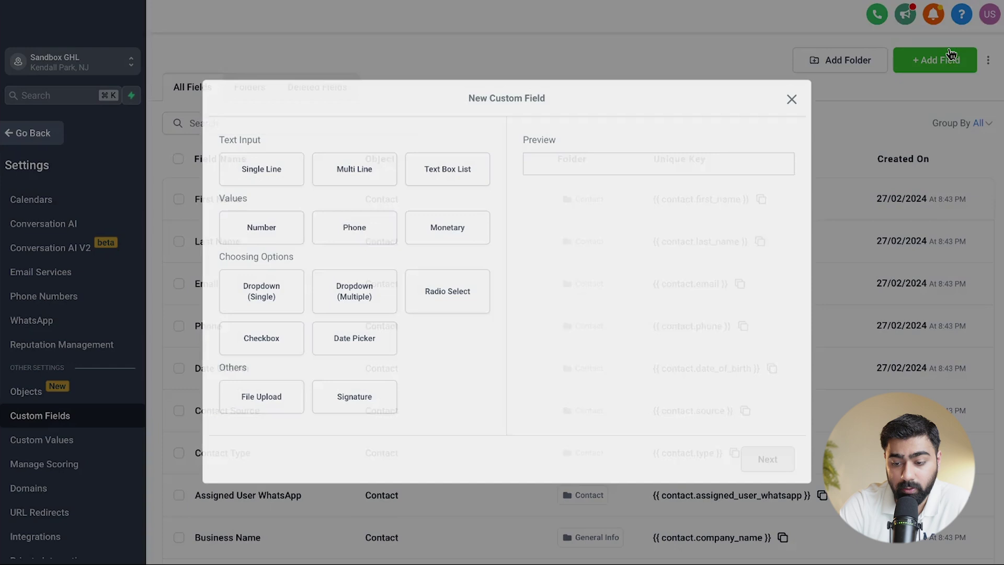
left_click(293, 181)
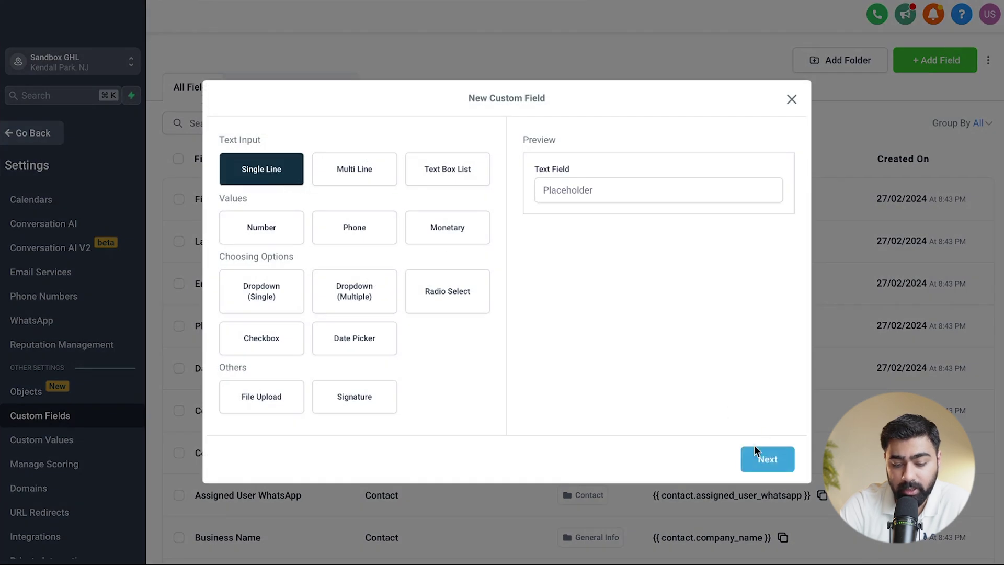
left_click(761, 455)
left_click(289, 254)
type("Model")
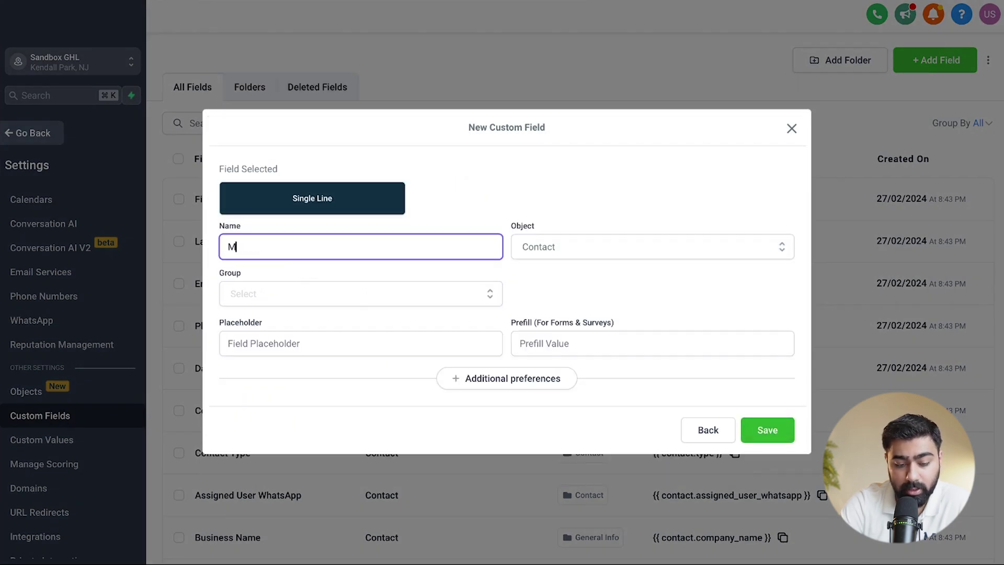
left_click(576, 246)
left_click(533, 323)
left_click(417, 294)
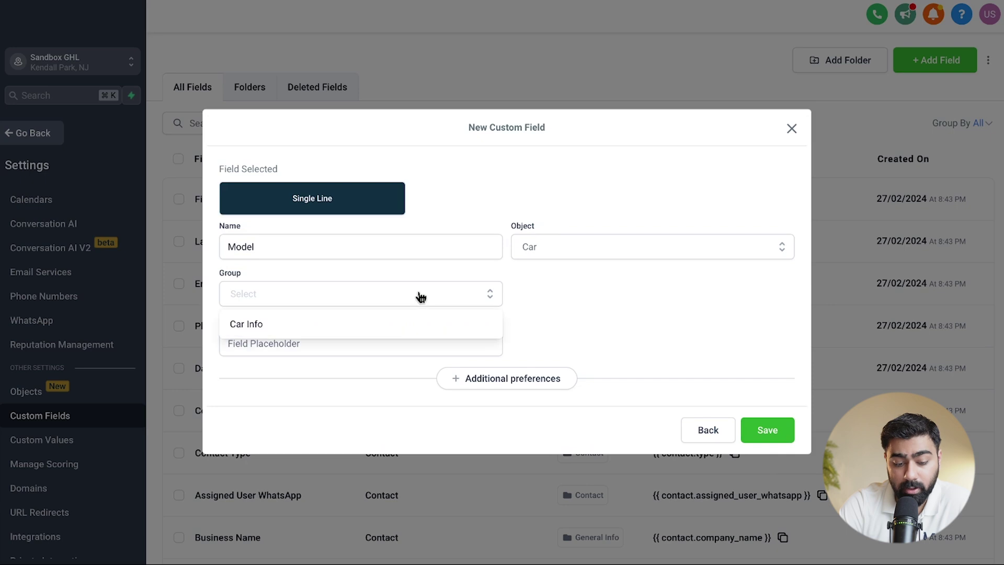
left_click(380, 325)
left_click(763, 435)
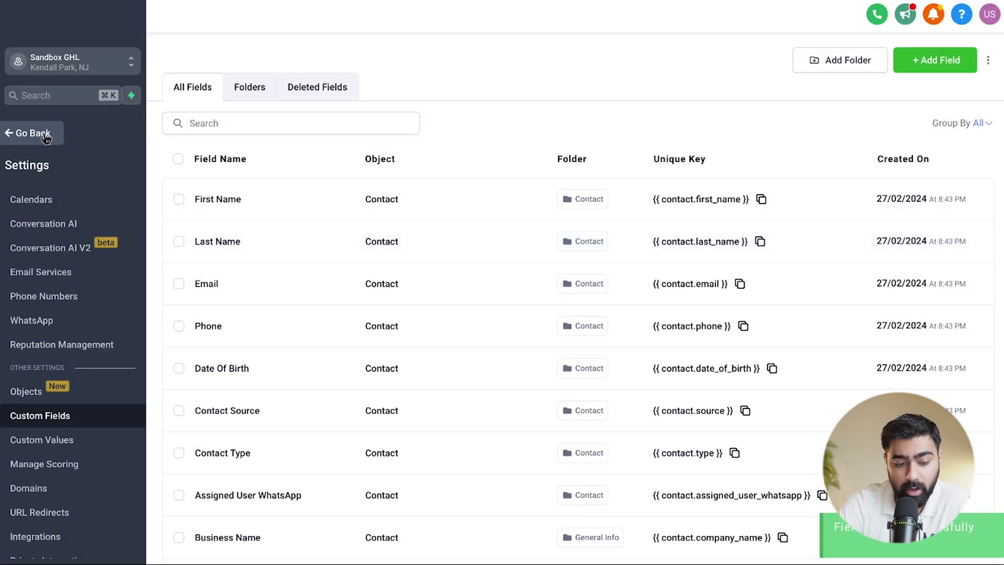
Step: Return to the Cars records page and add the VIN Number, Make, Mileage, Color and Model fields to the table
left_click(36, 133)
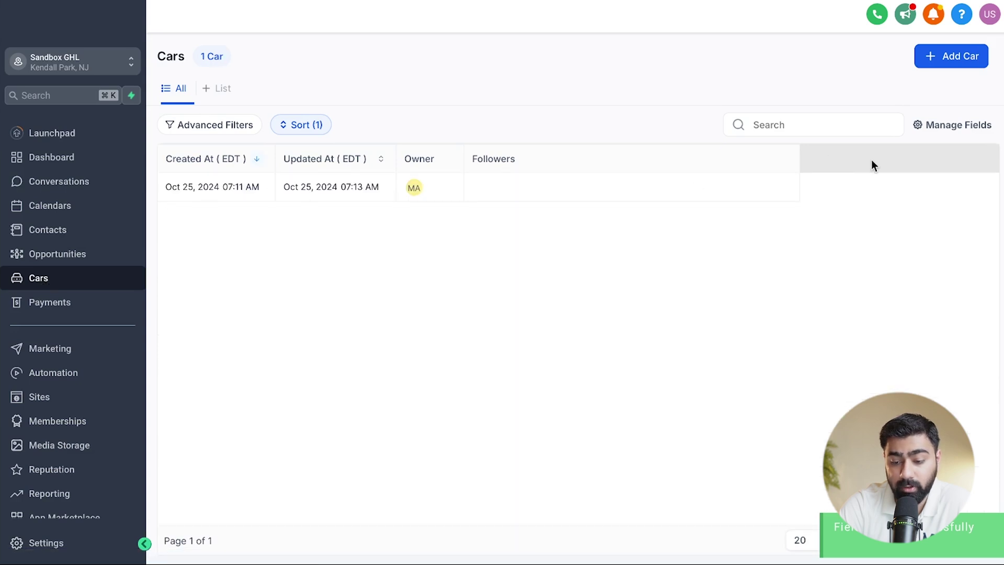
left_click(925, 131)
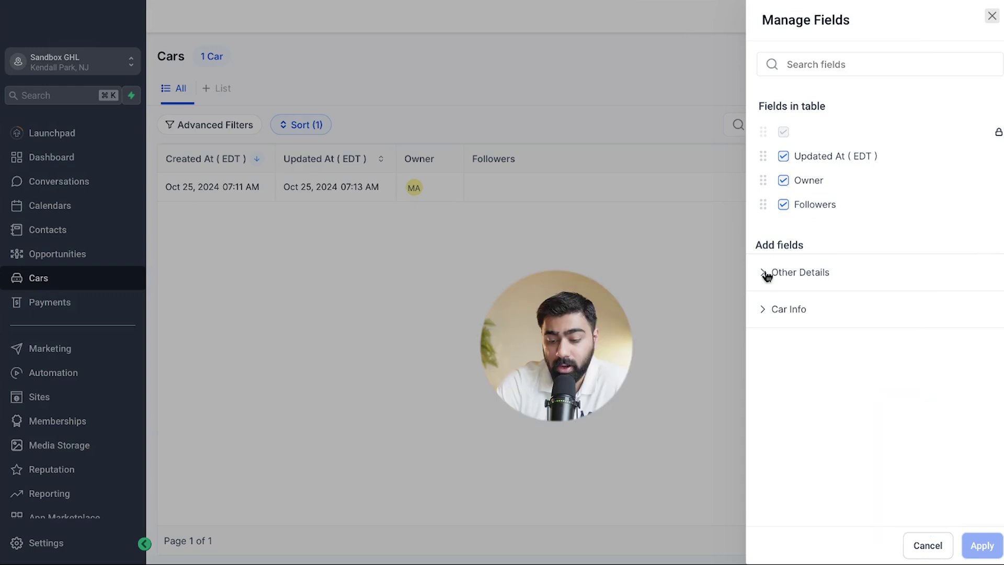
left_click(764, 299)
left_click(762, 339)
left_click(764, 365)
left_click(762, 387)
left_click(763, 411)
left_click(763, 436)
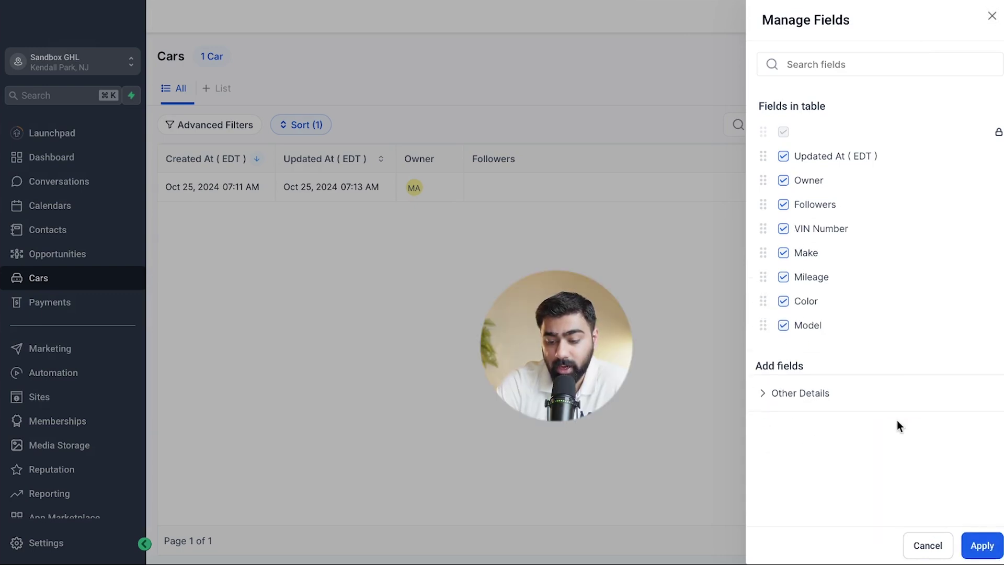
left_click(984, 544)
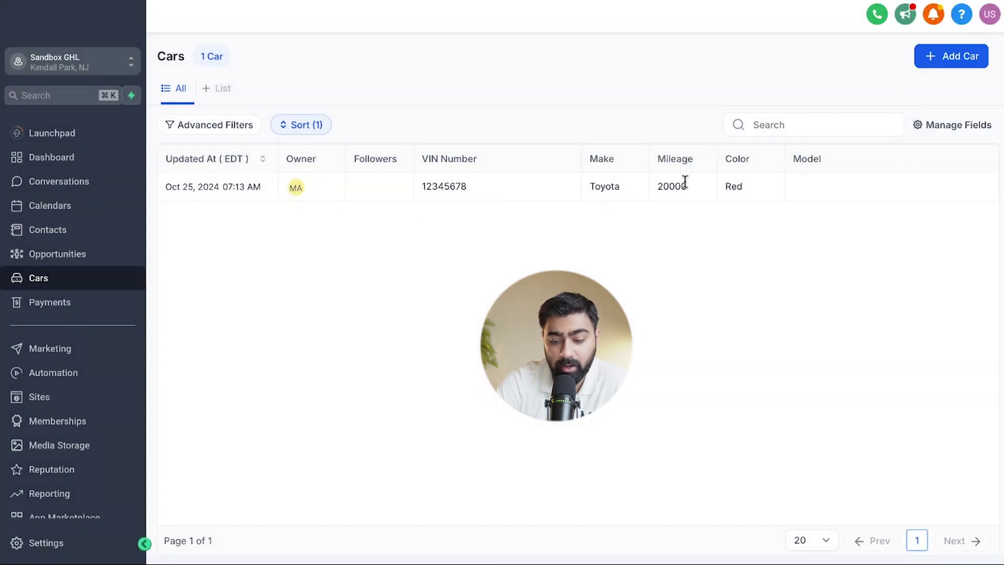
Step: Set the Toyota record's Model to Camry and save the record
left_click(443, 189)
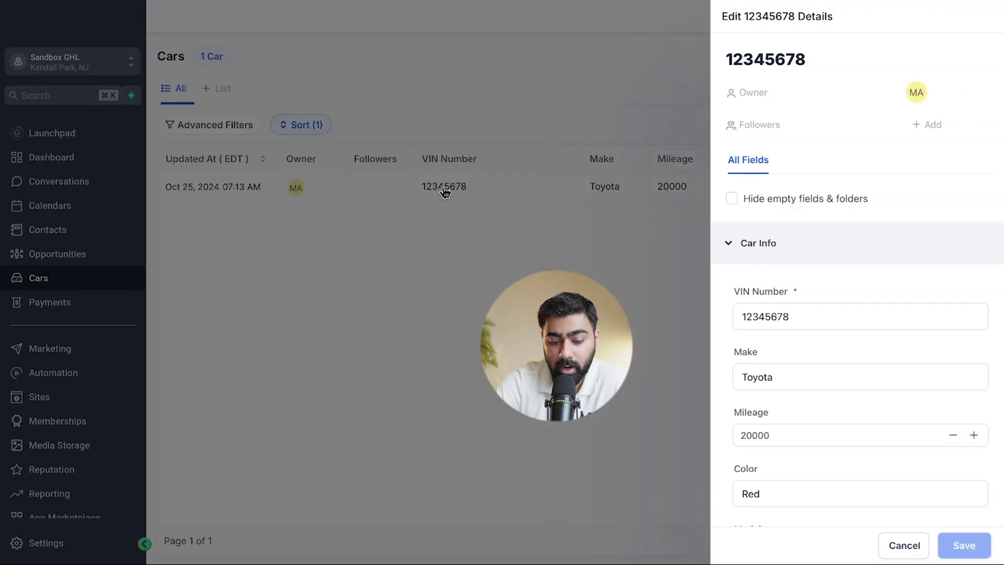
scroll(789, 364, "down", 3)
left_click(775, 403)
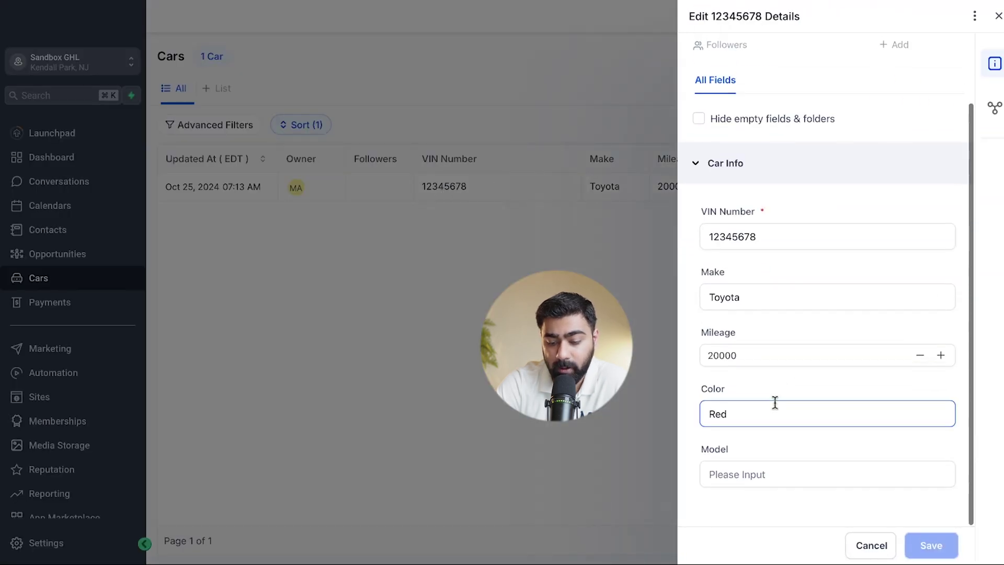
left_click(756, 472)
type("Camry")
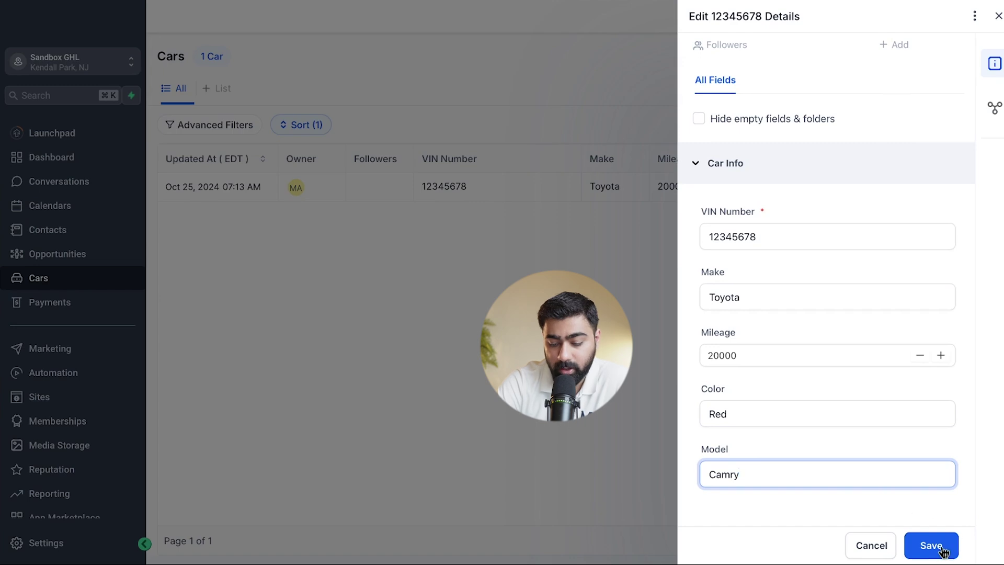
left_click(943, 548)
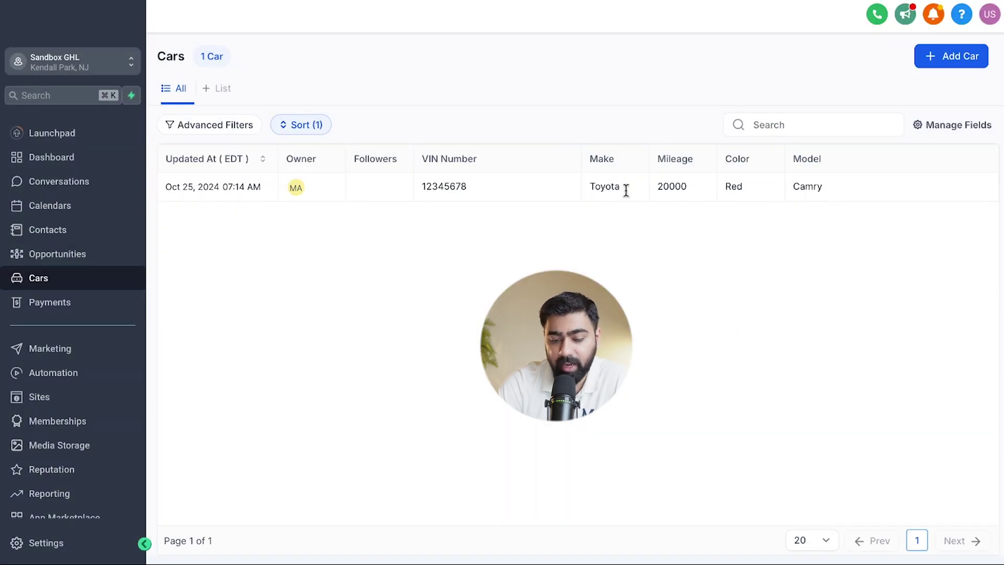
left_click(950, 57)
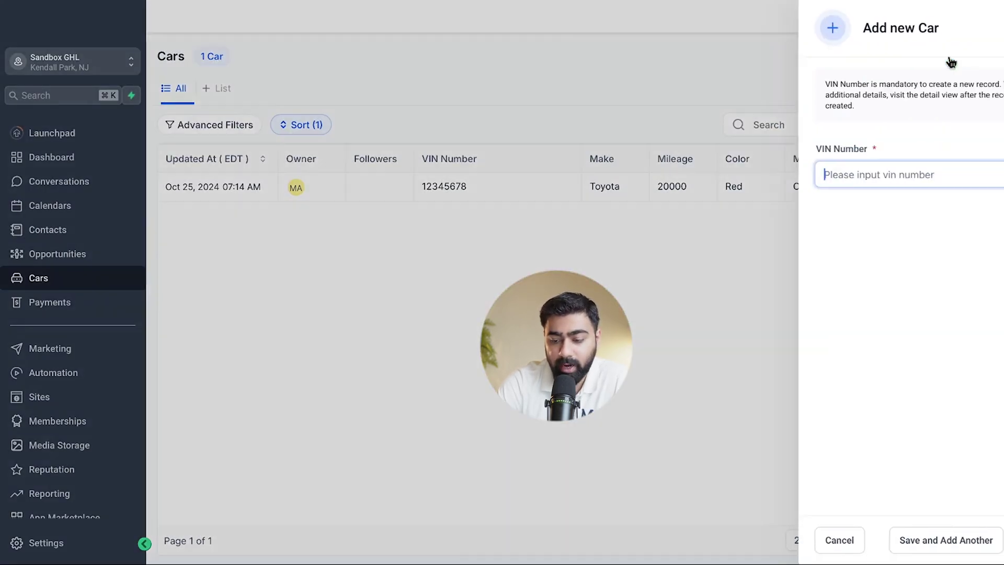
type("1239182723")
left_click(976, 541)
Step: Fill in the new record with Make Tesla, Mileage 0, Color Black and Model "Model Y", and save it
left_click(713, 296)
type("Tesla")
left_click(747, 356)
type("0")
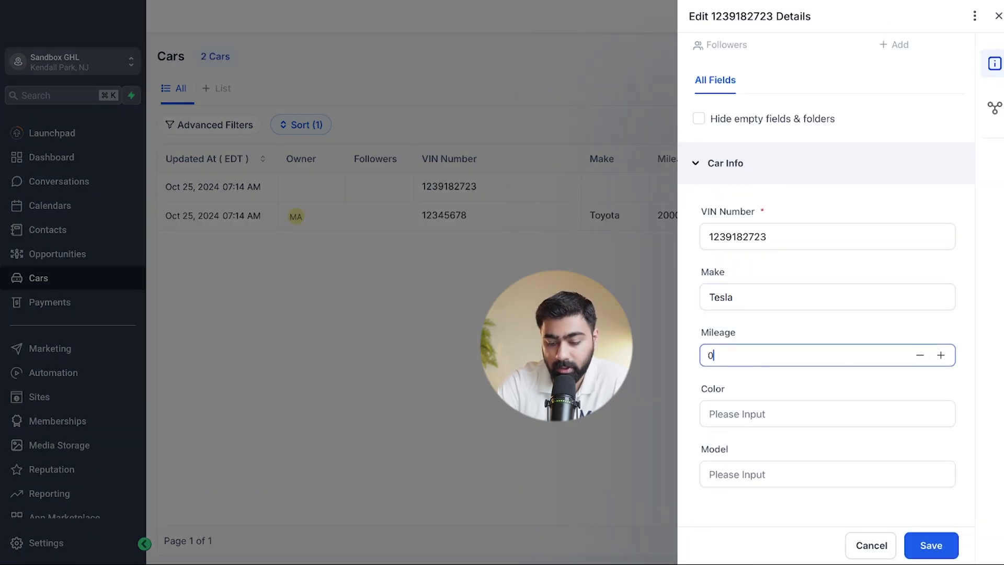
left_click(713, 414)
type("Black")
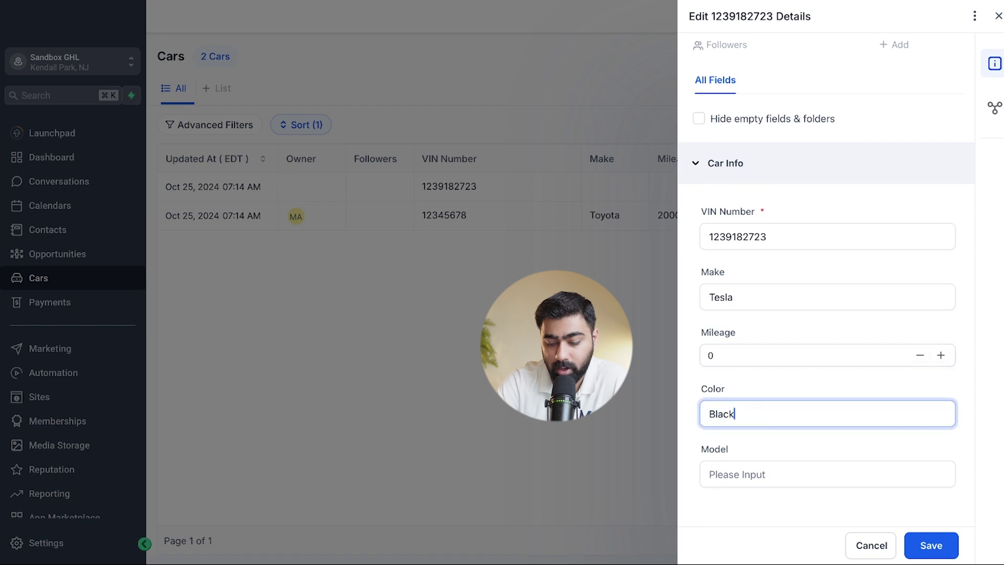
left_click(742, 475)
type("Model Y")
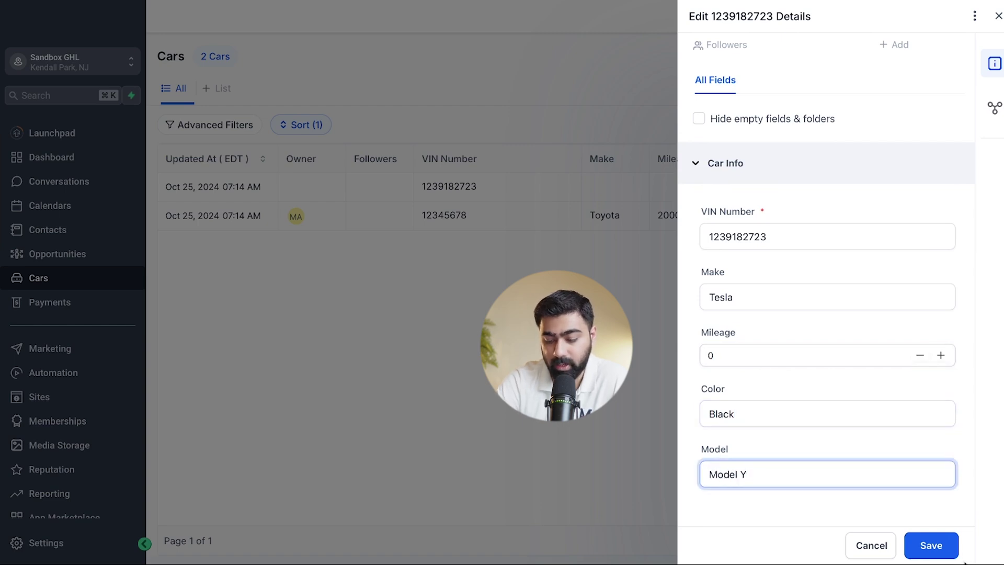
left_click(932, 546)
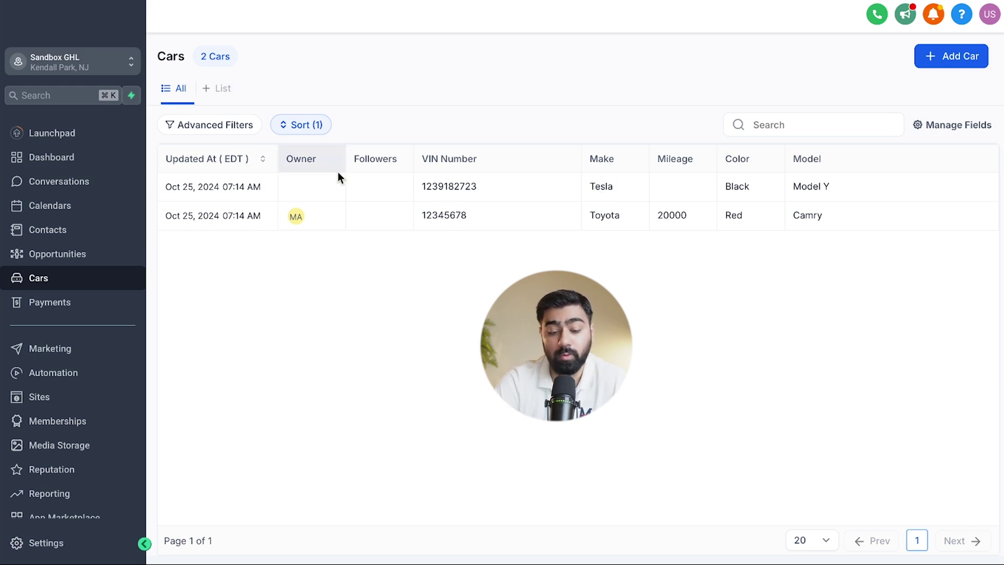
Step: View the Tesla record's related objects and go from there to the association settings of the Cars object
left_click(462, 195)
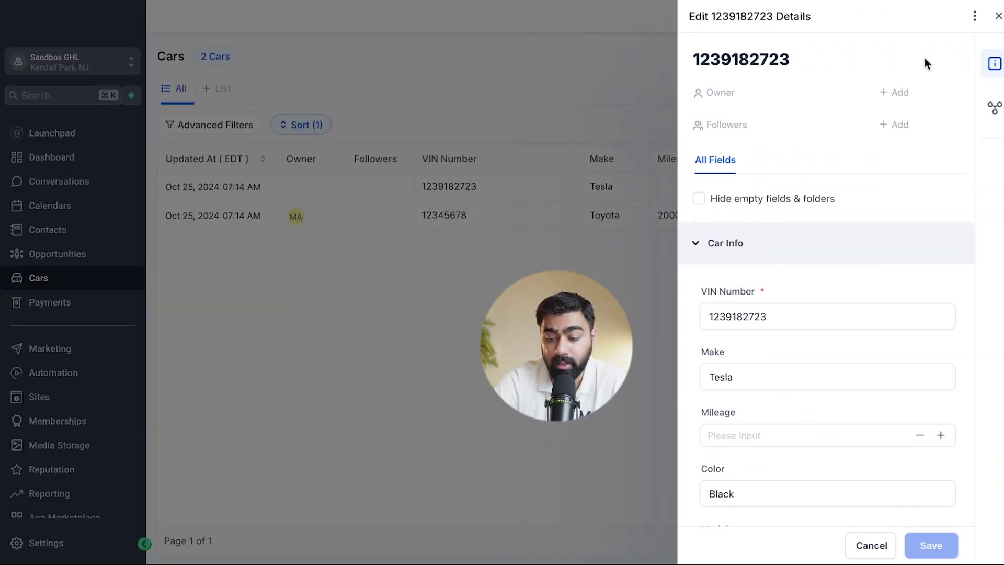
left_click(997, 110)
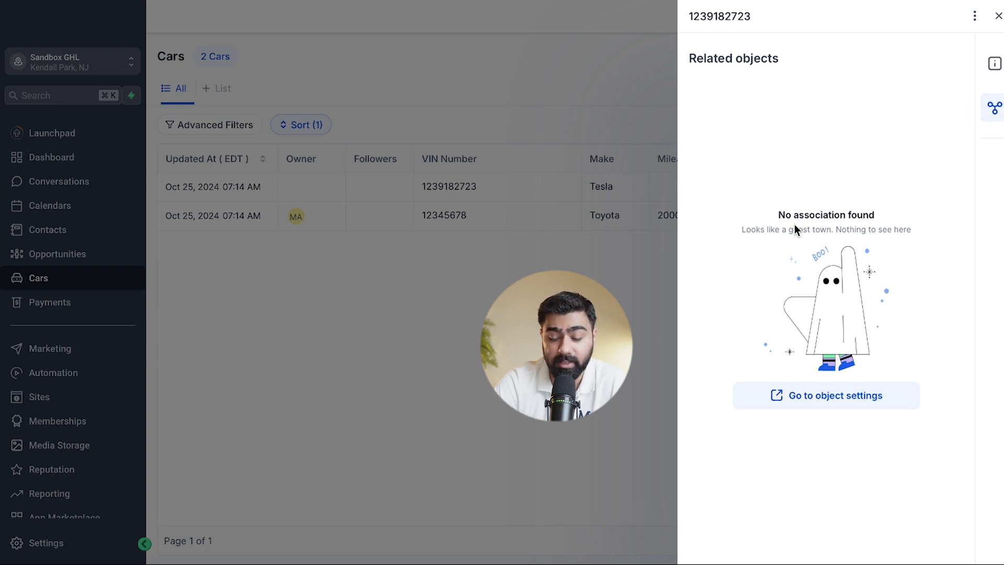
left_click(817, 401)
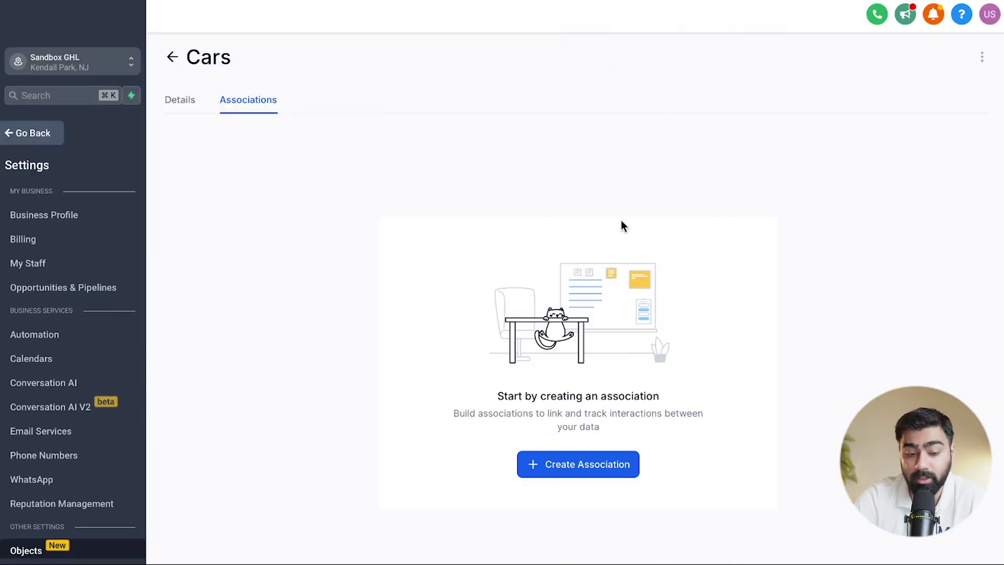
scroll(55, 371, "down", 1)
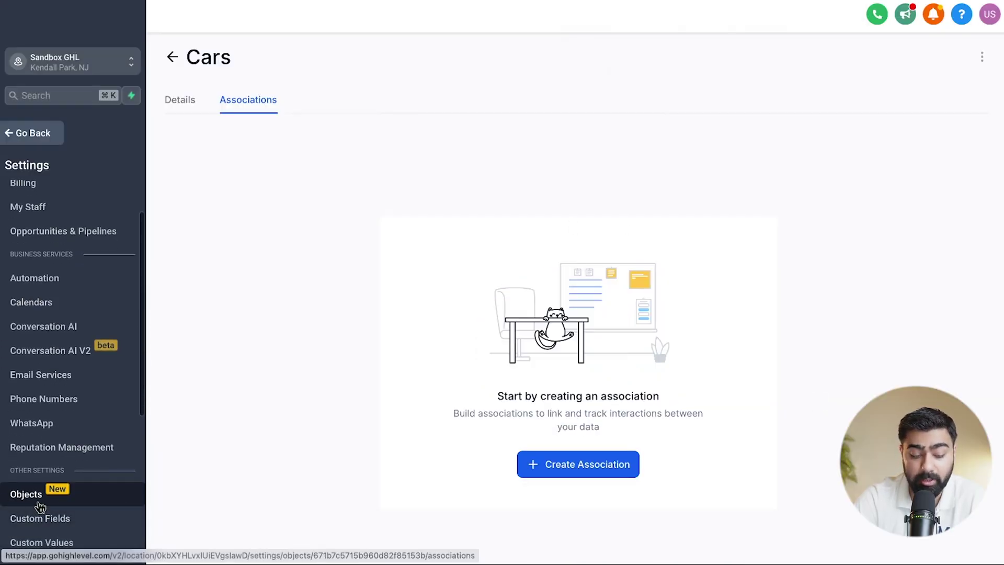
left_click(180, 102)
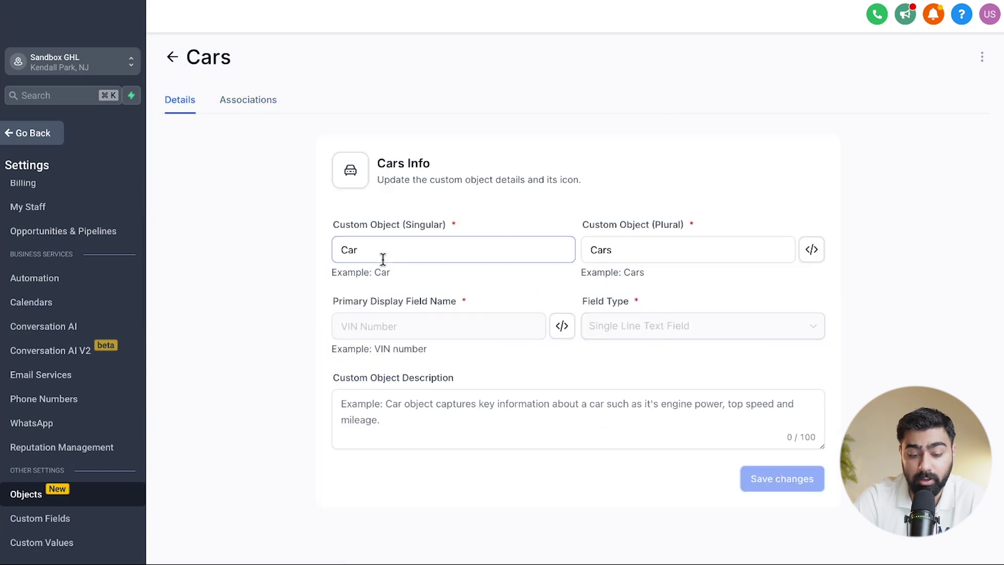
left_click(253, 102)
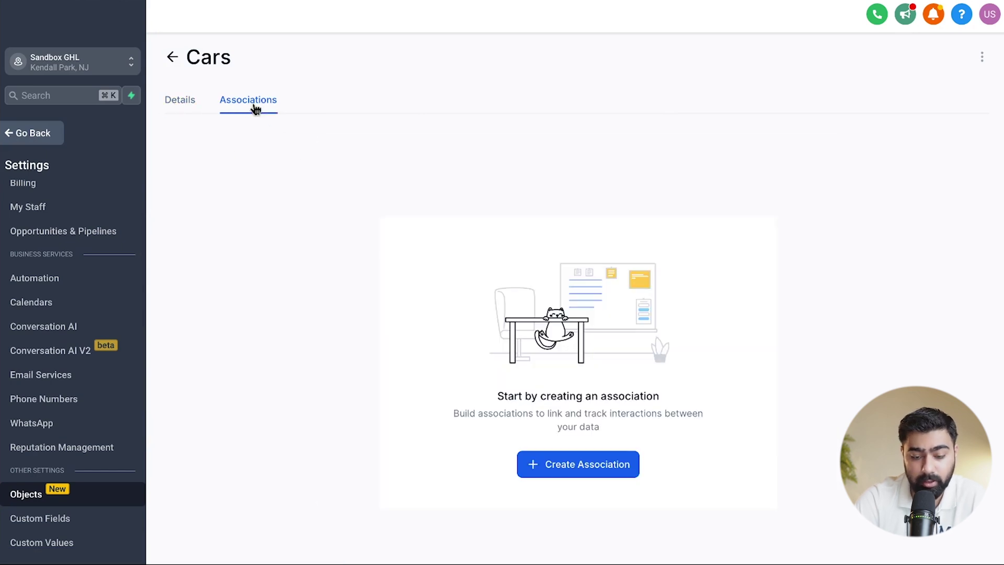
Step: Create an association from Cars to Contacts with the single label "Car Owner", review its preview, and save it
left_click(588, 465)
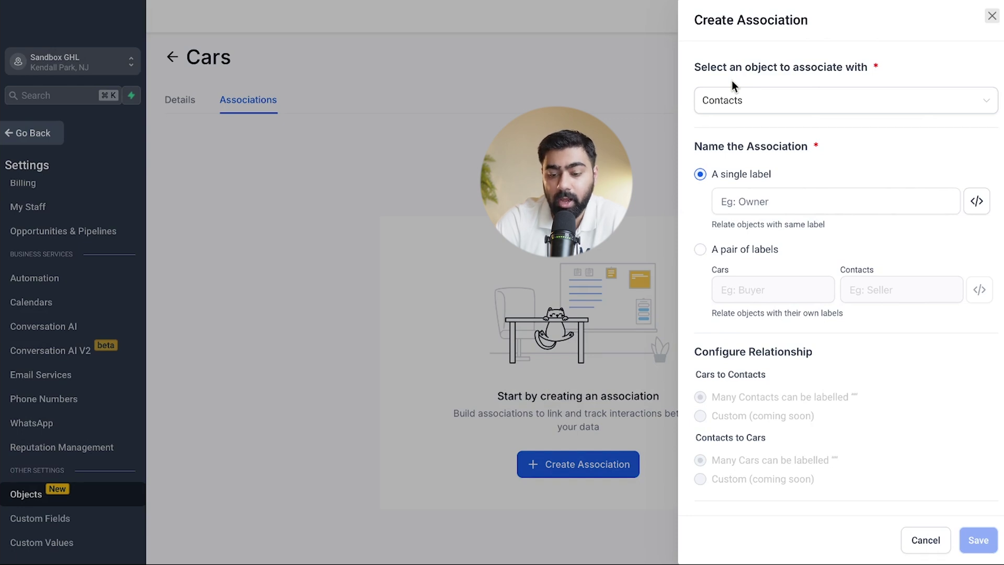
left_click(732, 105)
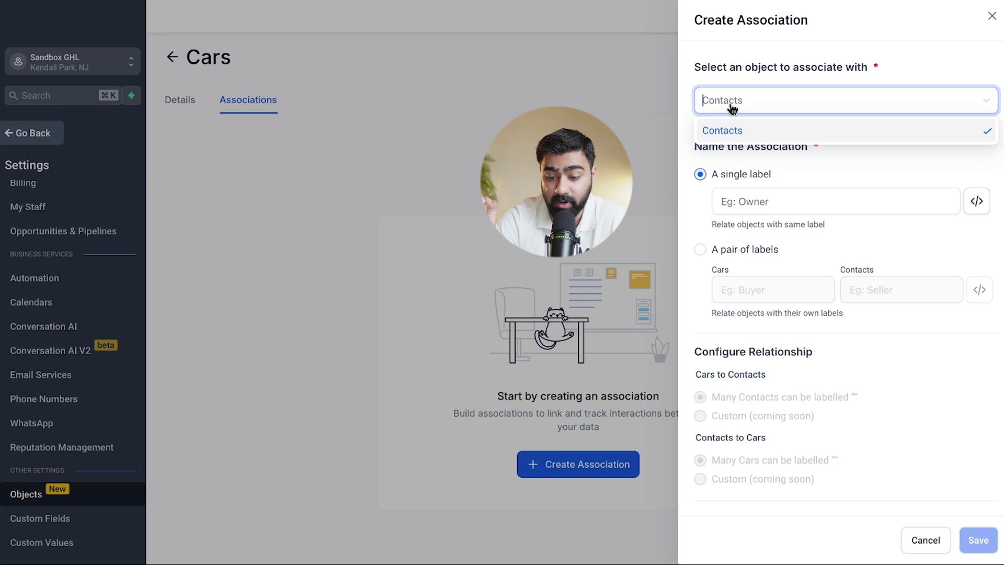
left_click(731, 137)
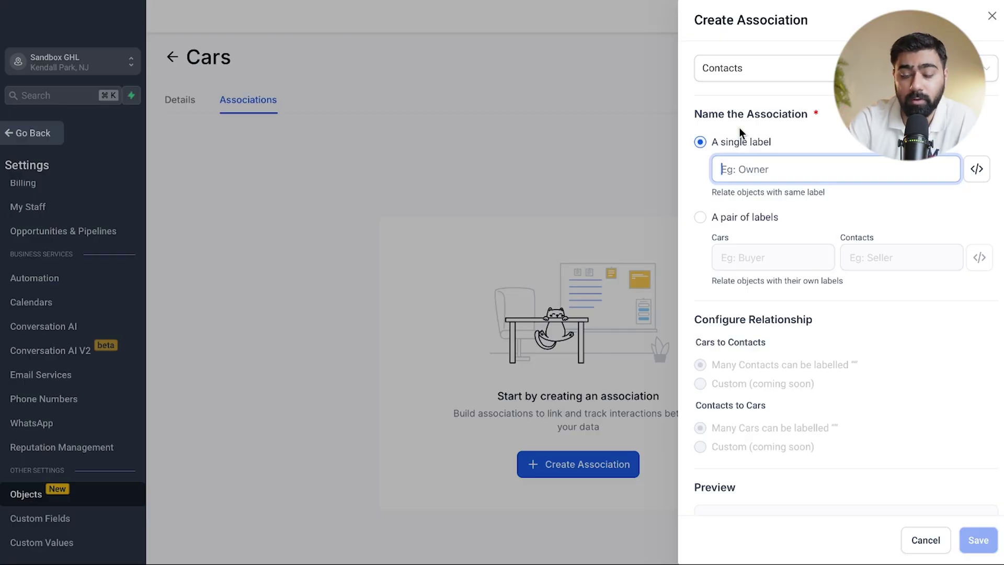
type("Car Owner")
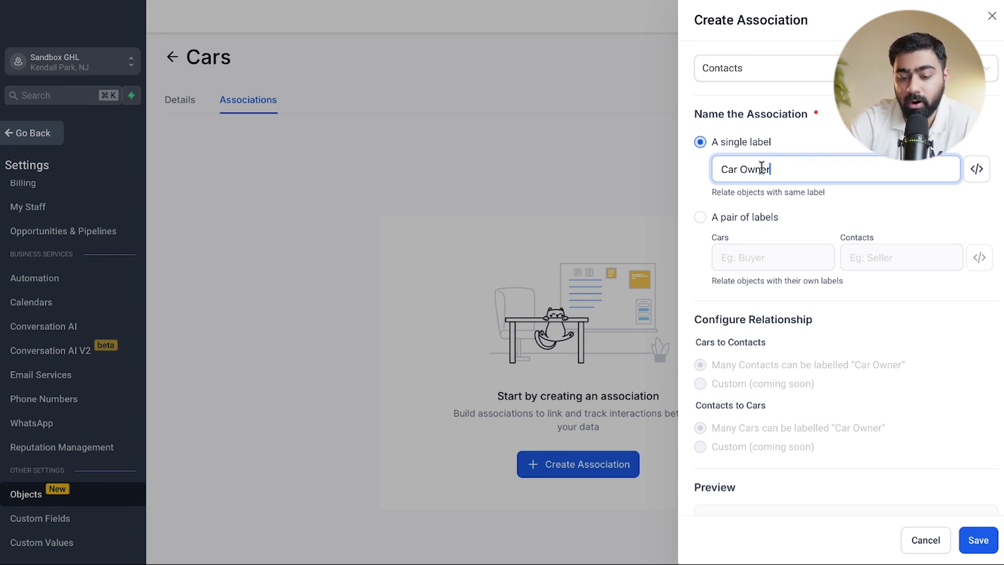
scroll(762, 167, "down", 3)
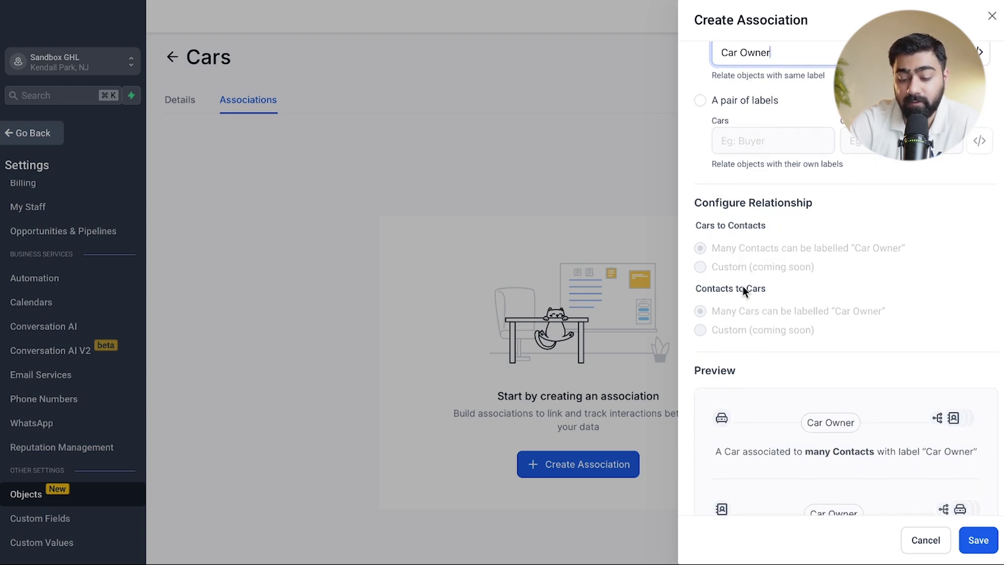
scroll(745, 291, "down", 2)
left_click_drag(721, 402, 858, 393)
left_click(789, 394)
left_click(896, 392)
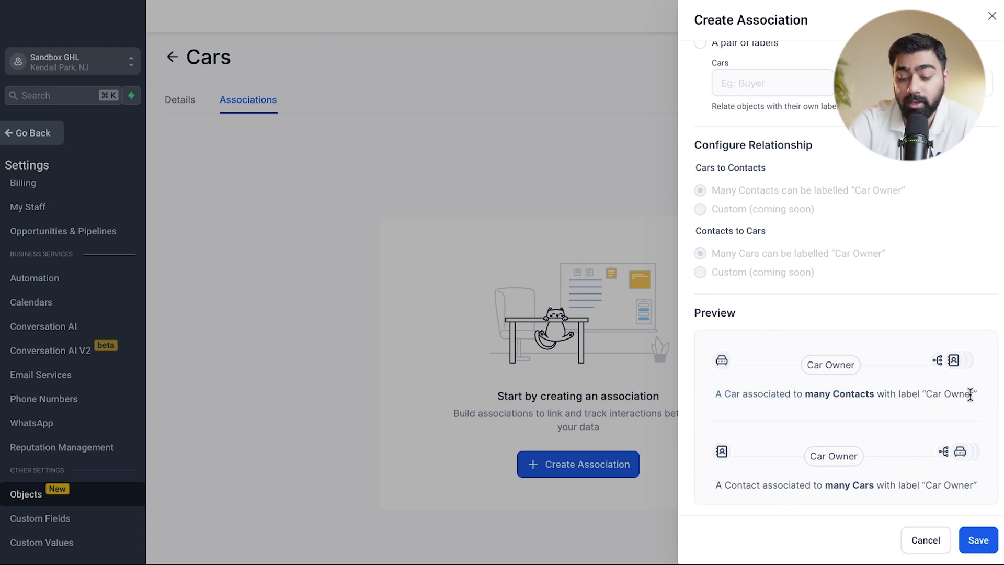
left_click(985, 540)
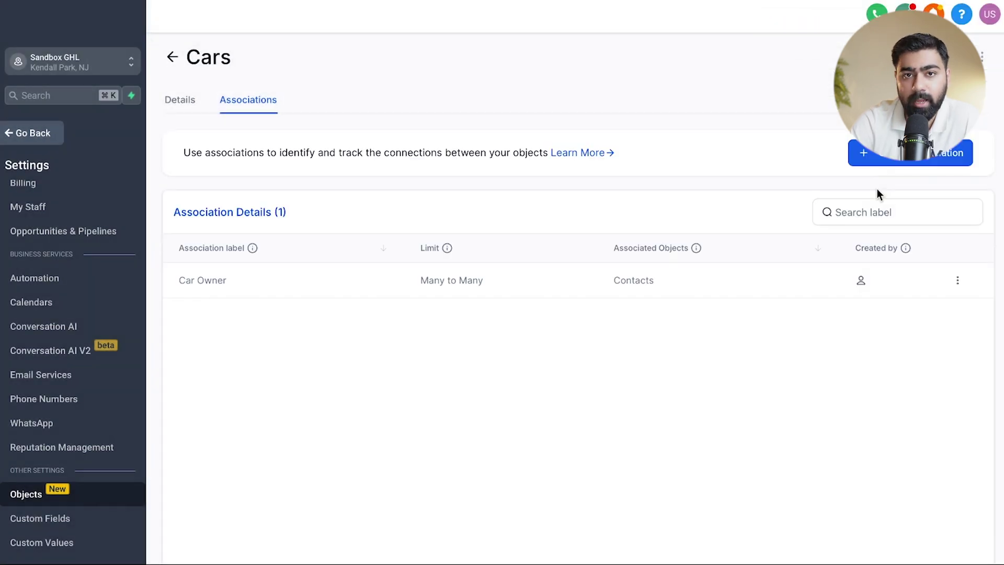
Step: Create a second association with Contacts using the single label "Co-Owner" and save it
left_click(888, 160)
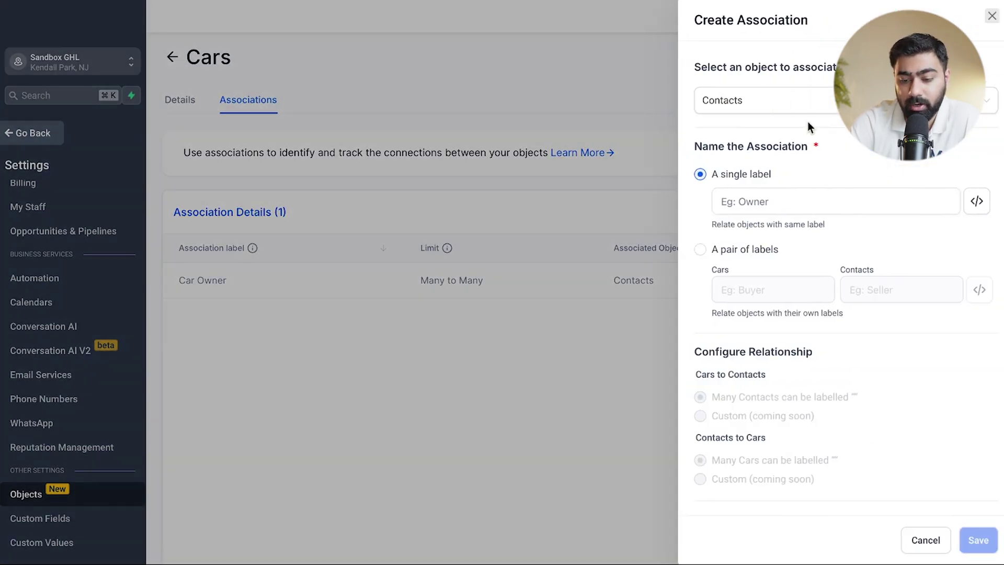
left_click(717, 201)
type("Co-Owner")
scroll(930, 440, "down", 4)
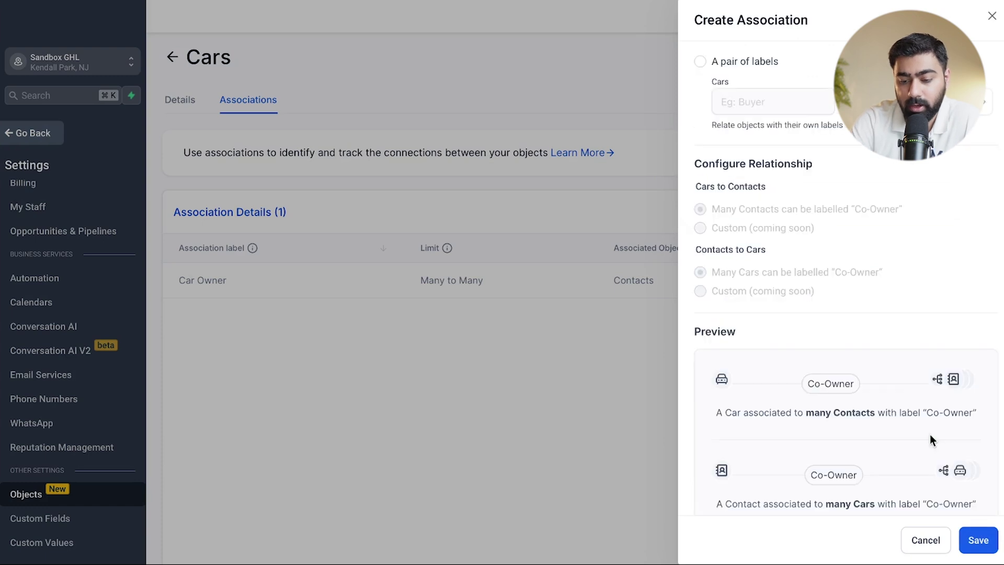
left_click(979, 540)
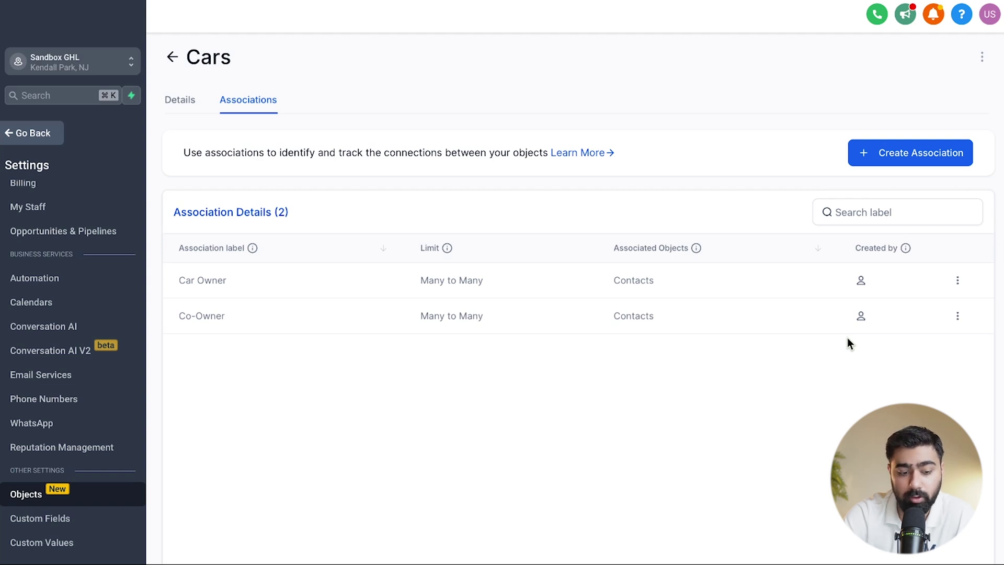
Step: Associate the first contact with the Toyota car record 12345678 under the Car Owner label and save the relation
left_click(44, 137)
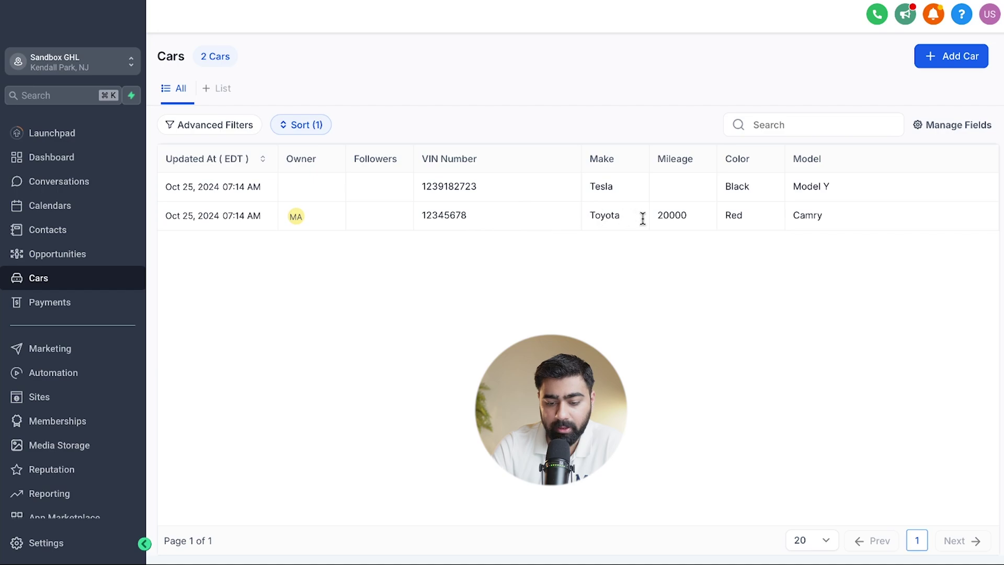
left_click(460, 218)
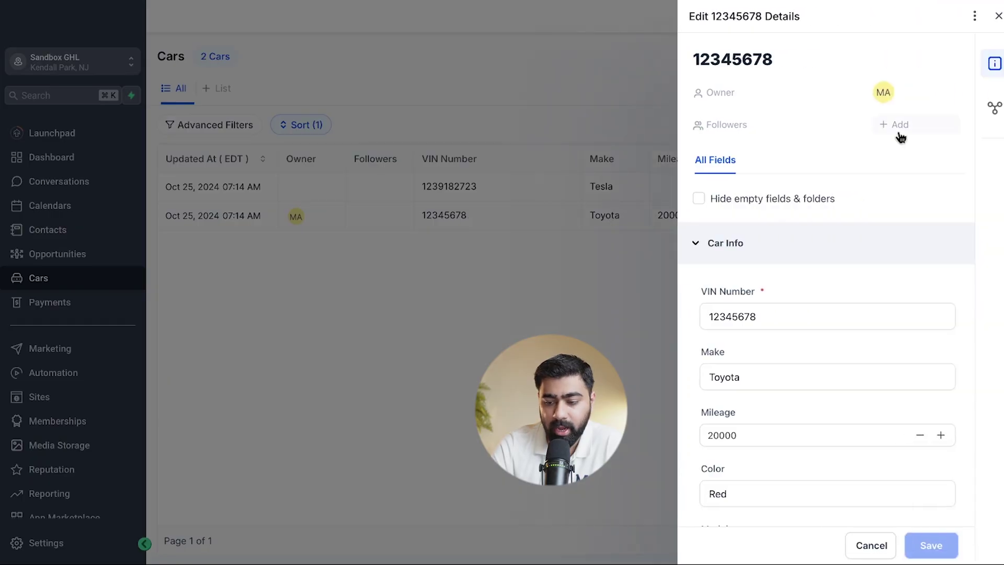
left_click(997, 108)
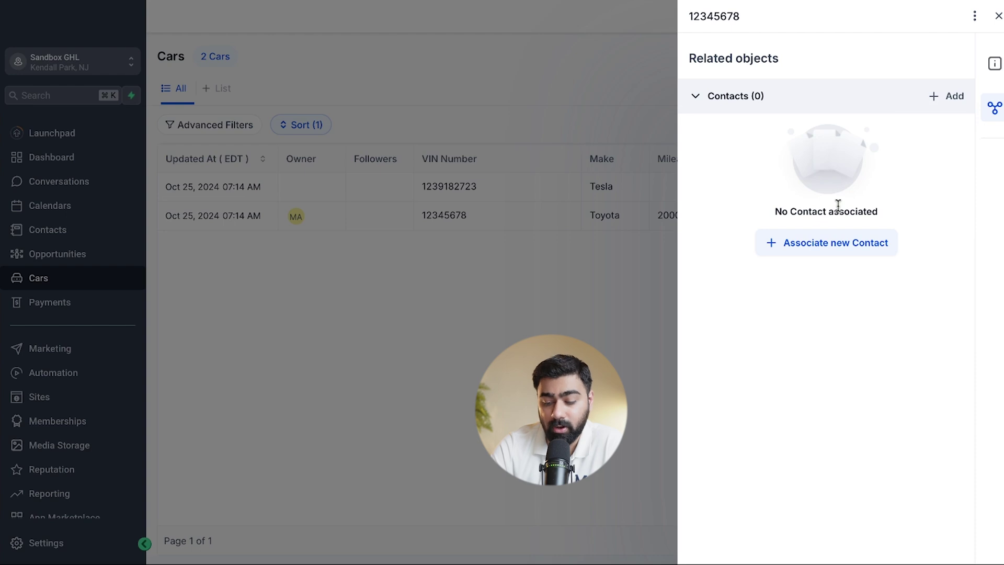
left_click(811, 248)
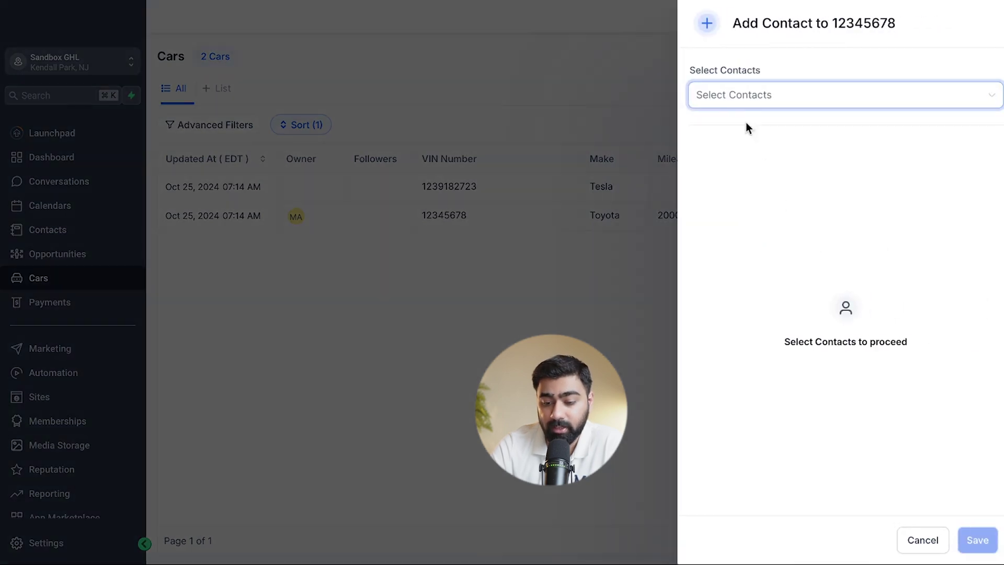
left_click(730, 99)
type("Mark")
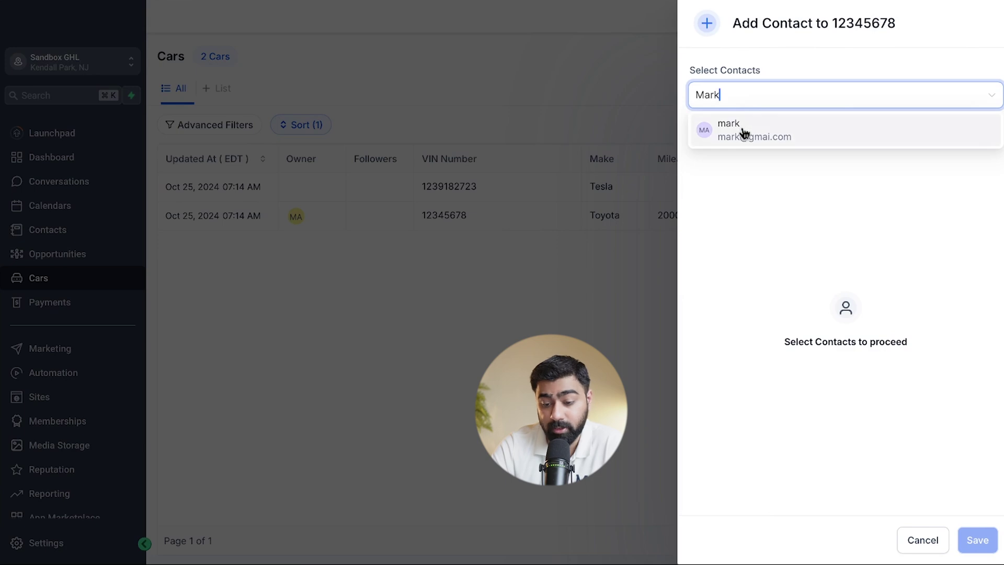
left_click(744, 132)
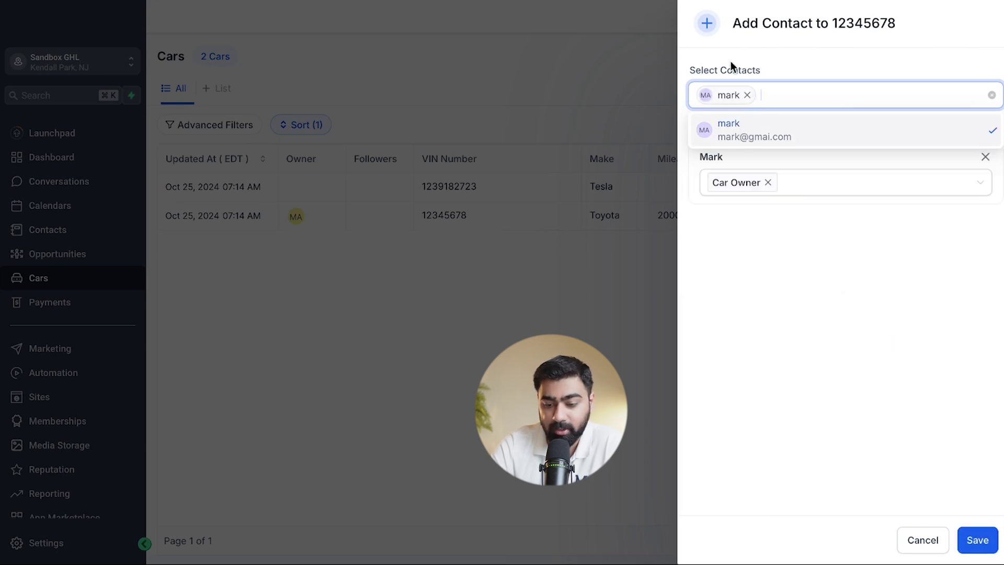
left_click(778, 199)
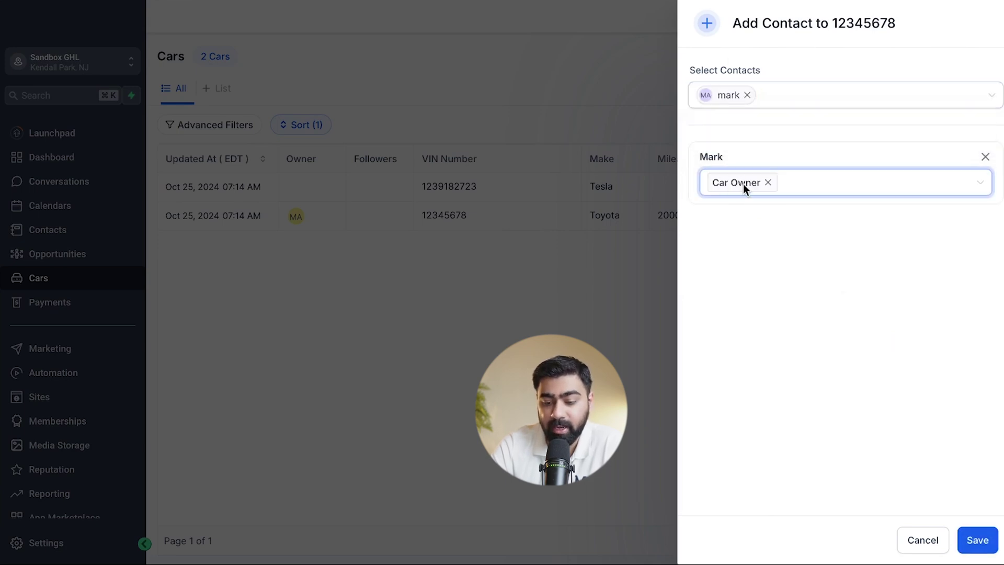
left_click(783, 187)
left_click(808, 326)
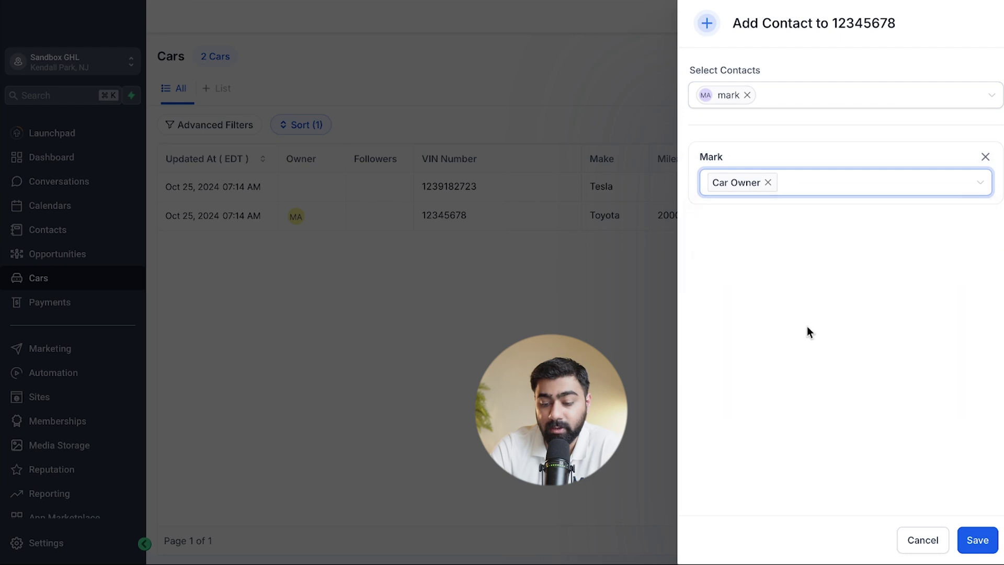
left_click(979, 540)
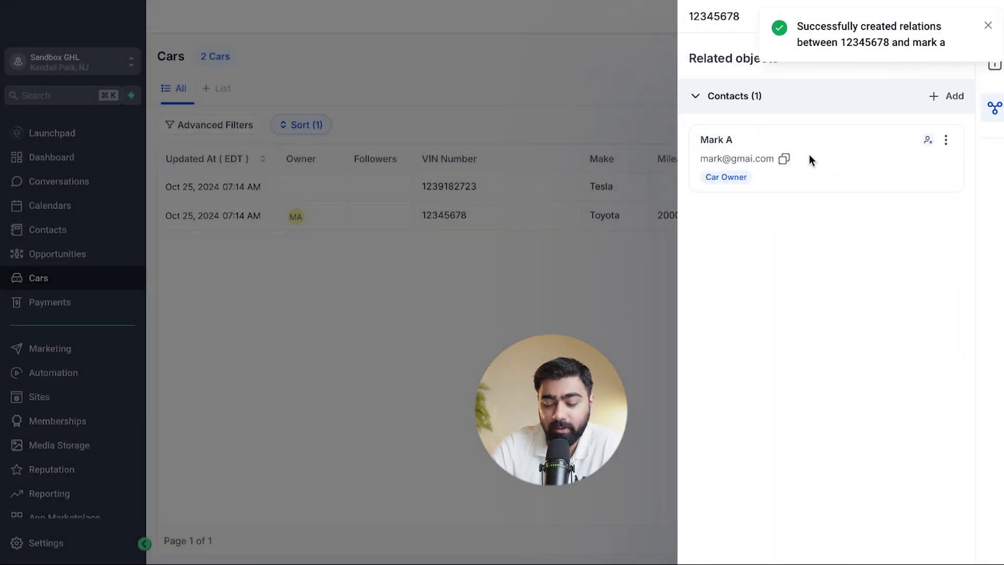
left_click(949, 97)
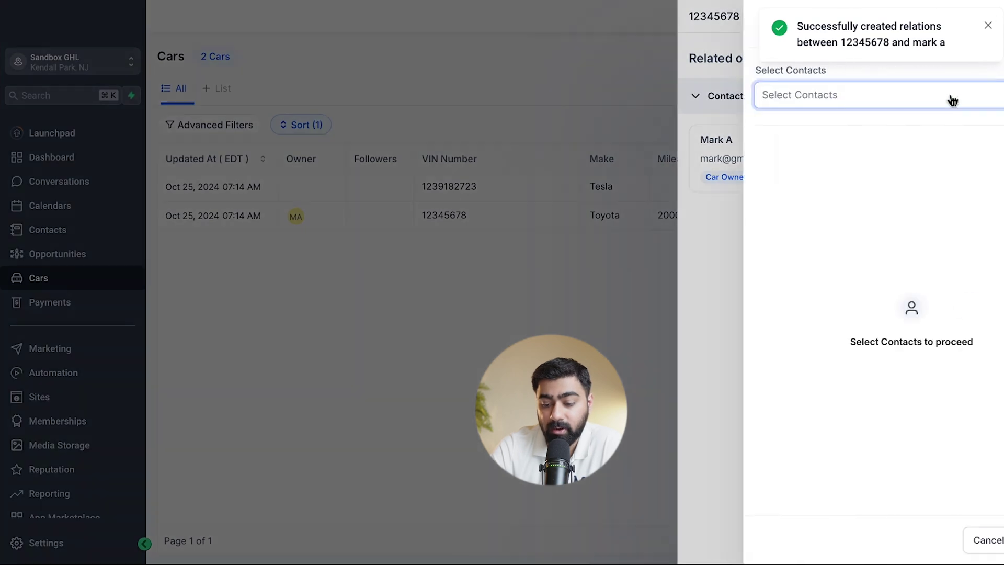
left_click(770, 183)
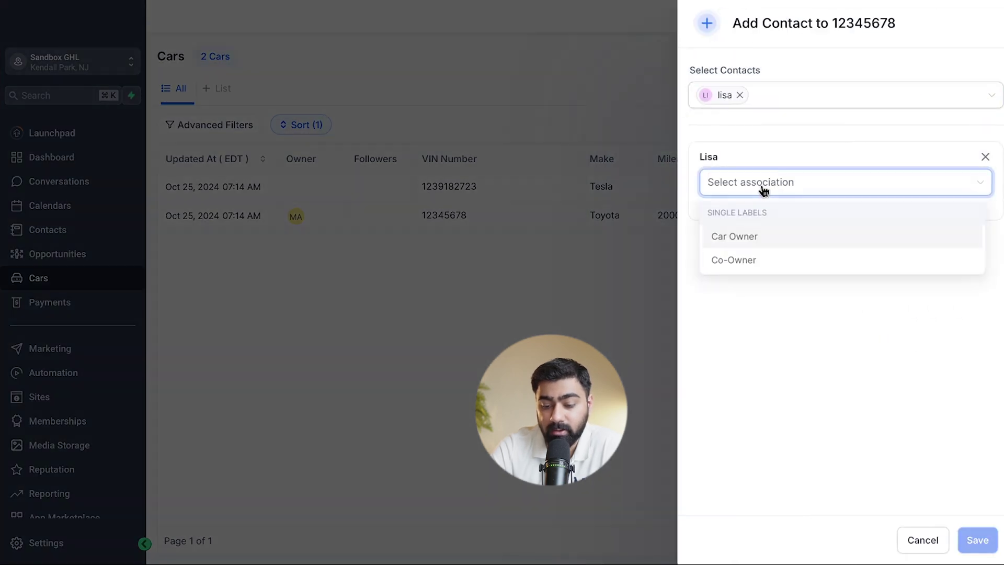
left_click(879, 392)
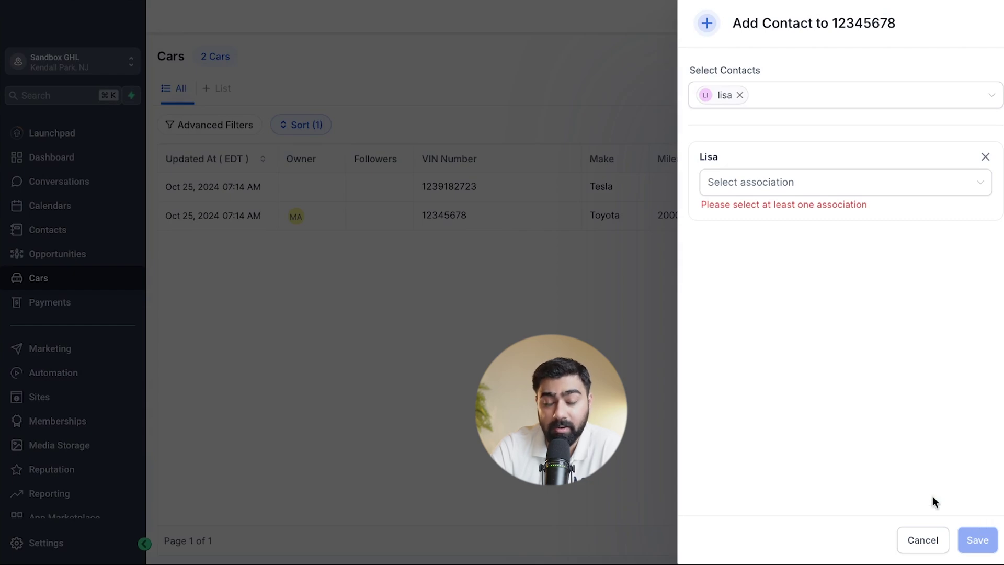
left_click(926, 542)
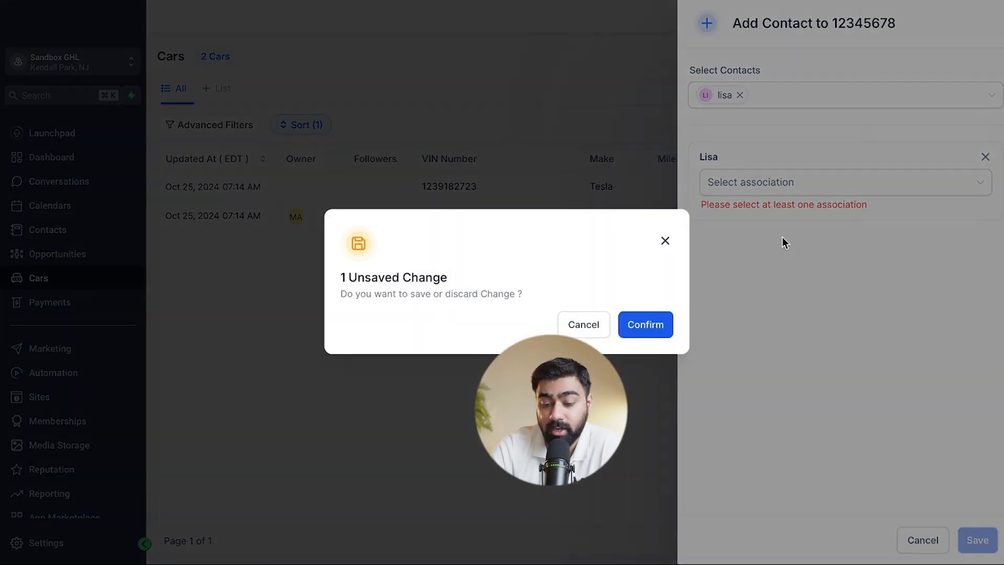
left_click(649, 325)
Step: Close the car record, find the second contact by first name, and open that contact's related objects
left_click(998, 15)
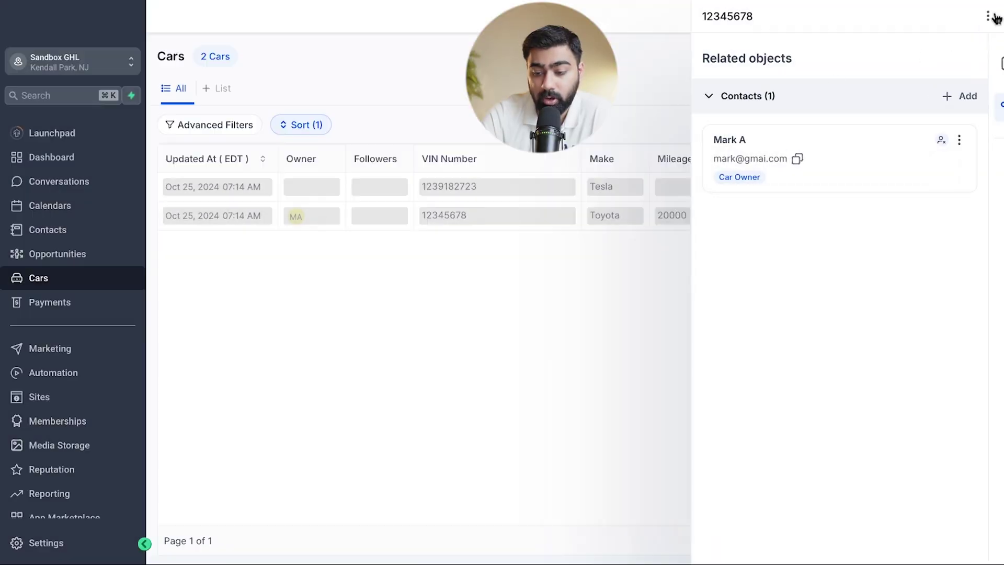
left_click(53, 232)
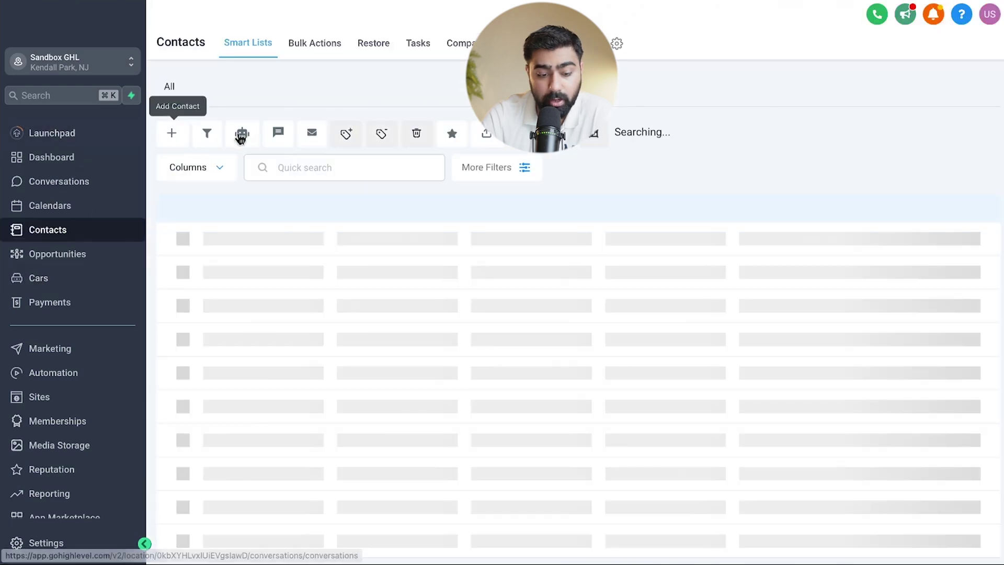
left_click(287, 169)
type("Lisa")
left_click(254, 259)
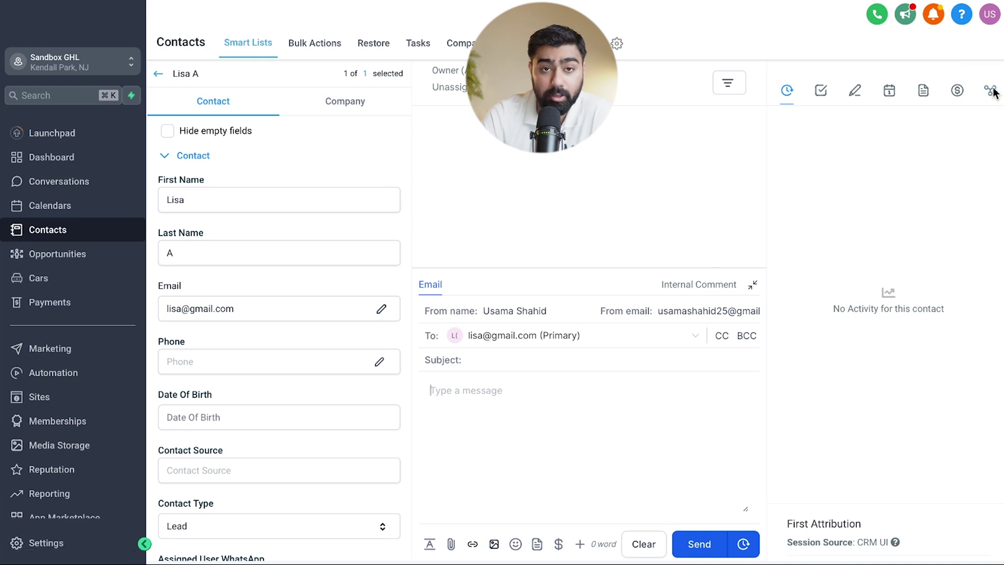
left_click(992, 93)
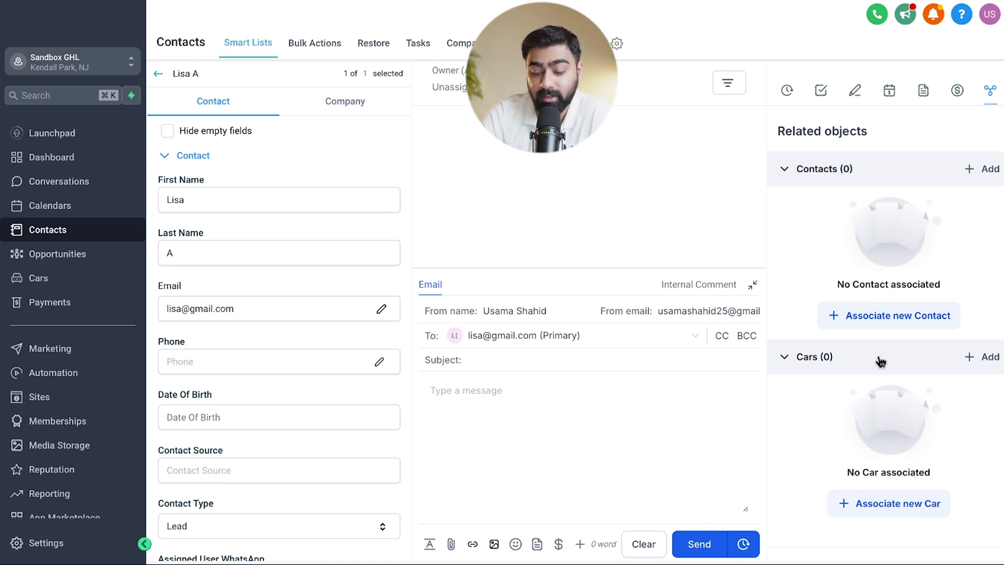
left_click(897, 504)
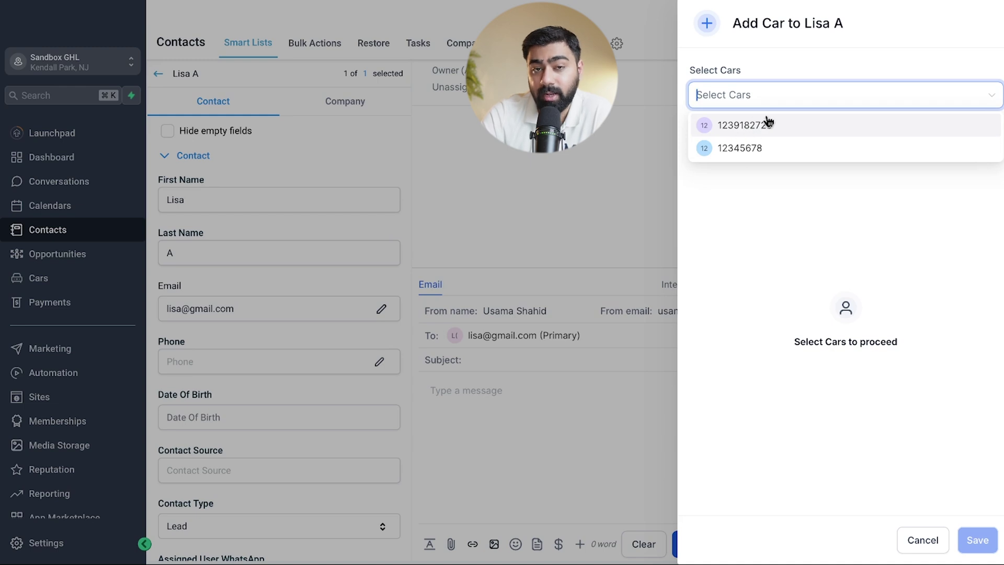
left_click(752, 126)
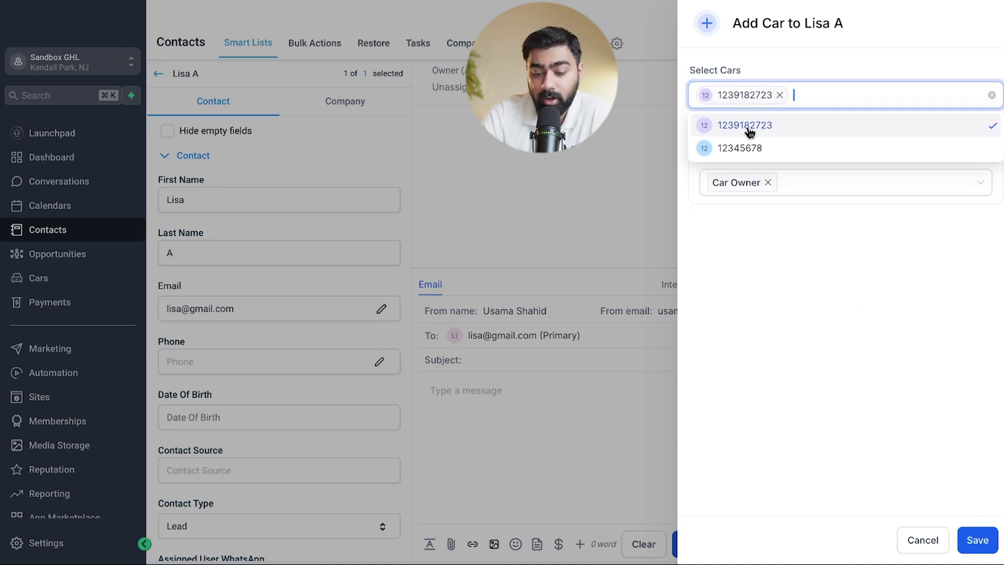
left_click(776, 231)
left_click(767, 183)
left_click(754, 262)
left_click(788, 309)
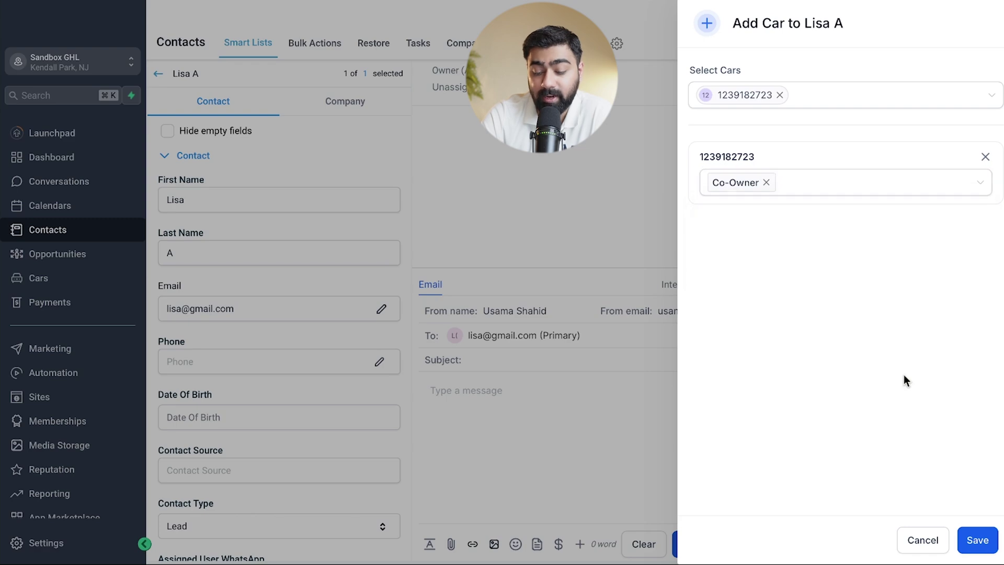
left_click(977, 540)
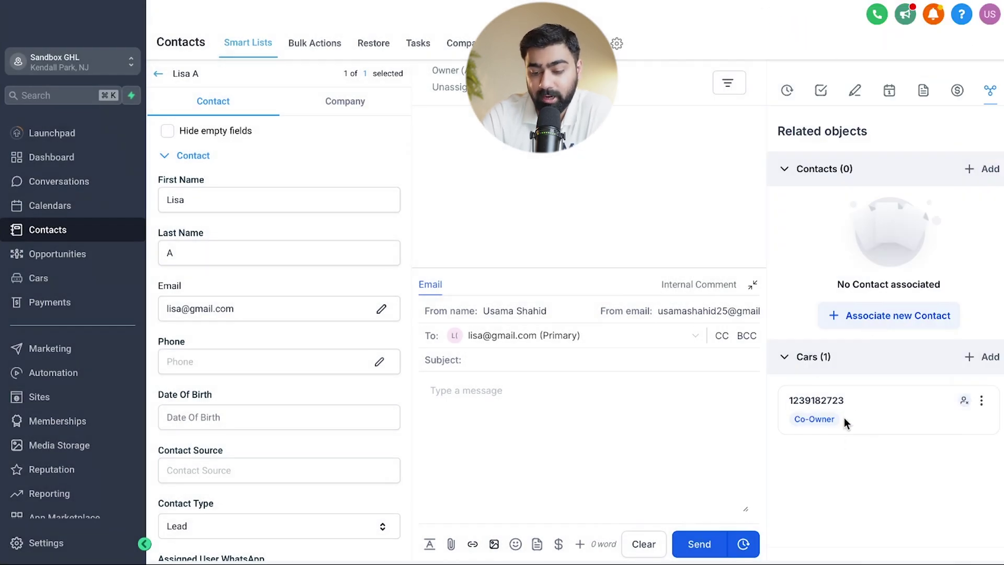
Step: Check which contacts are related to the Toyota record 12345678 in Cars, and close the record
left_click(46, 276)
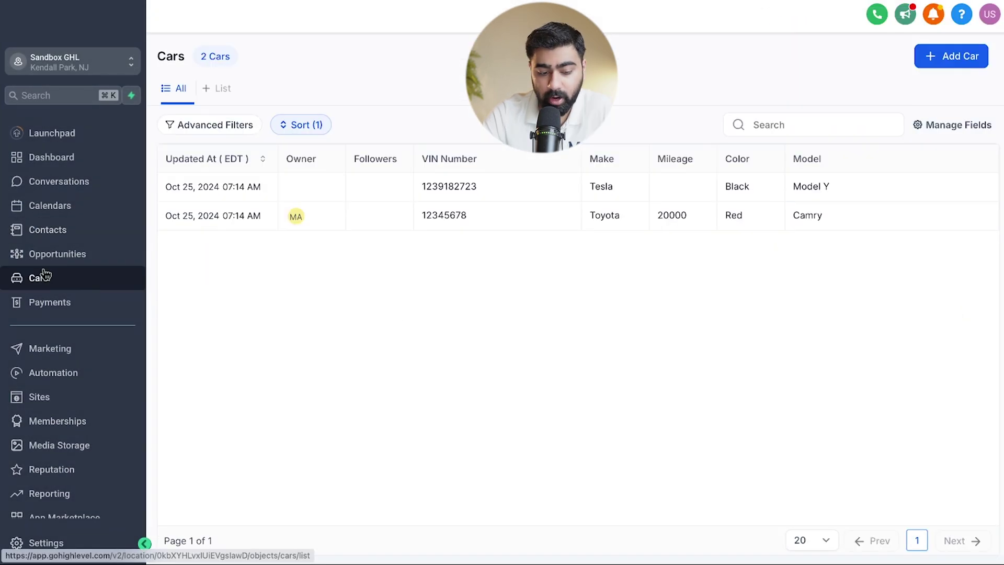
left_click(455, 223)
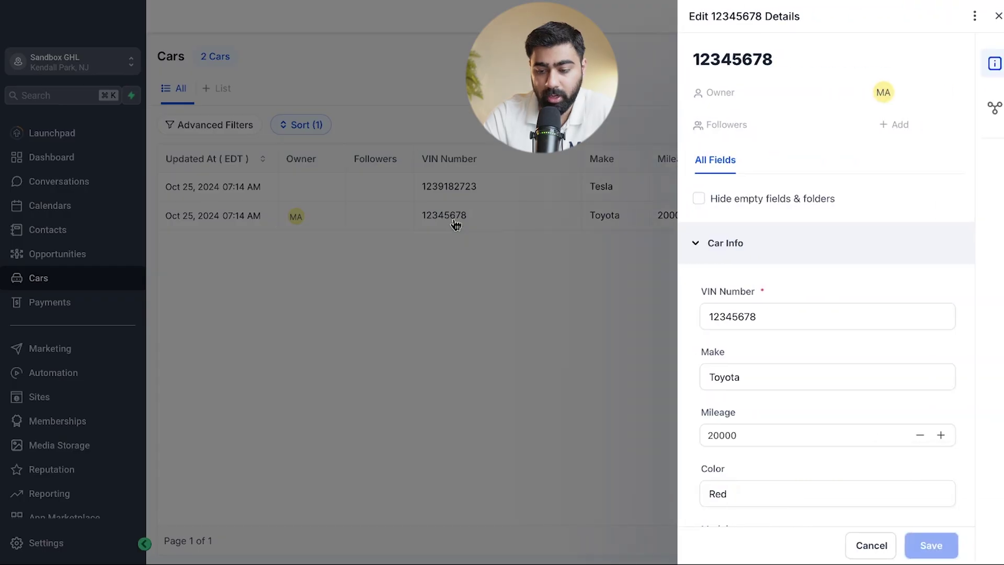
left_click(994, 108)
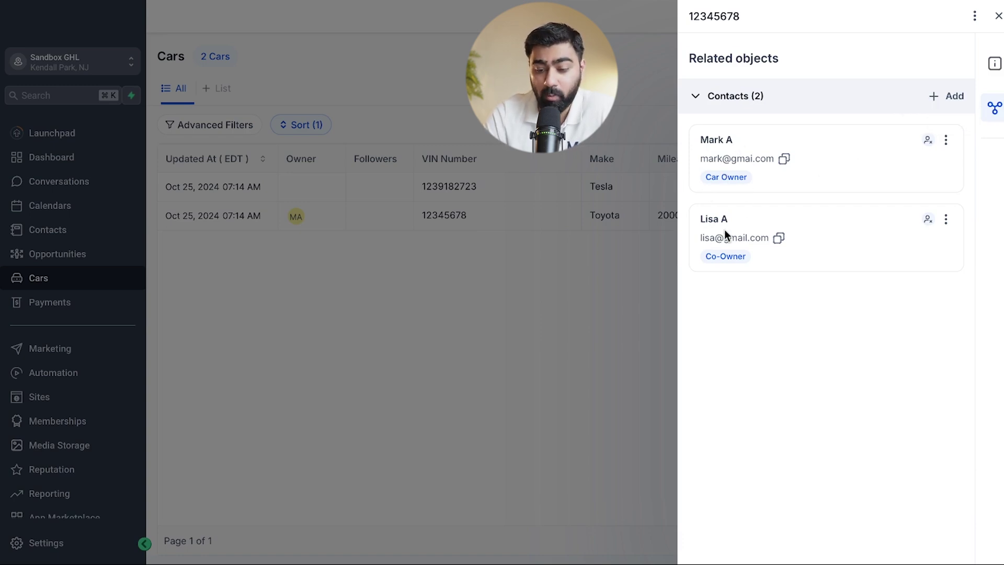
left_click(998, 16)
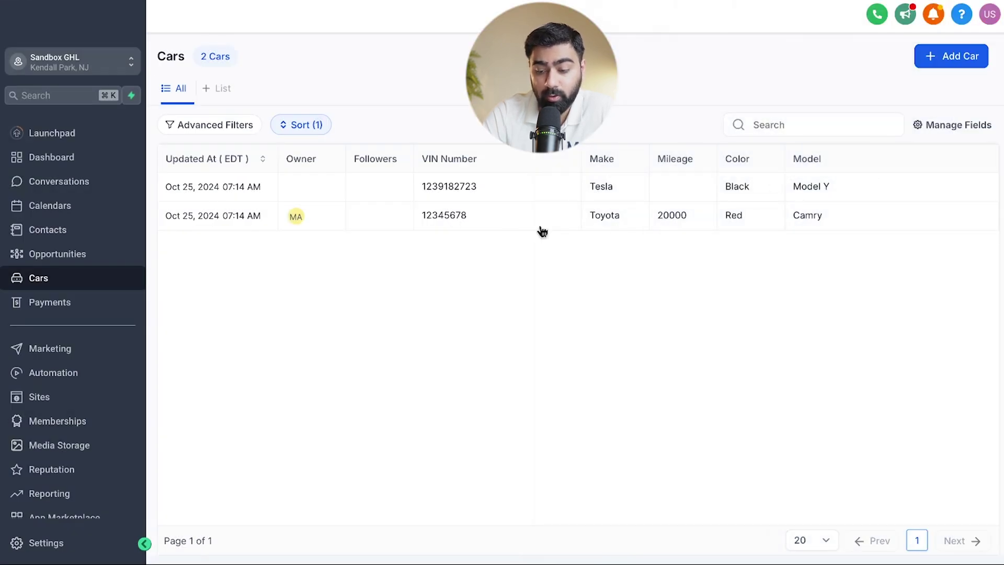
Step: Add the Car Owner and Co-Owner associated contacts fields as columns in the Cars table
left_click(944, 126)
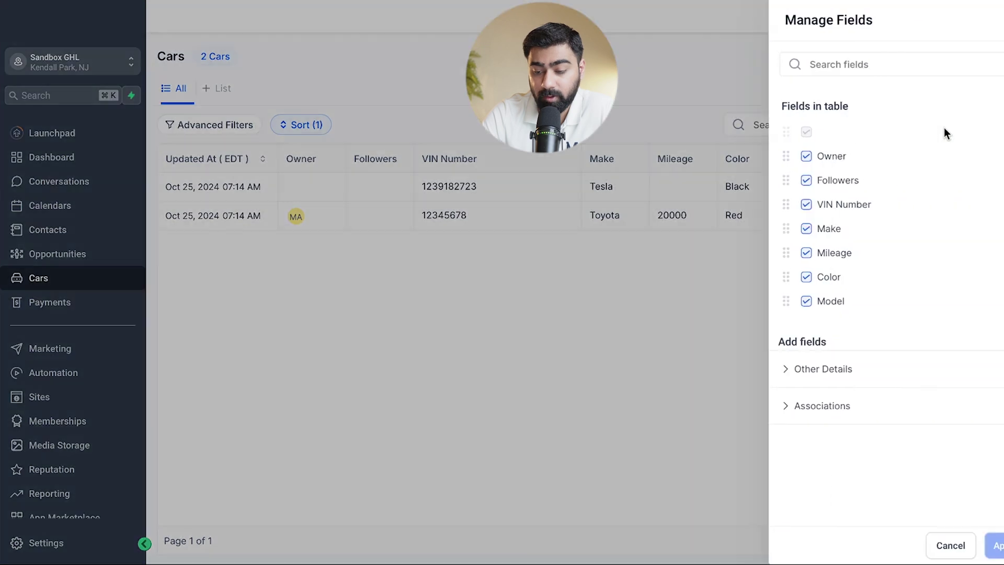
left_click(764, 407)
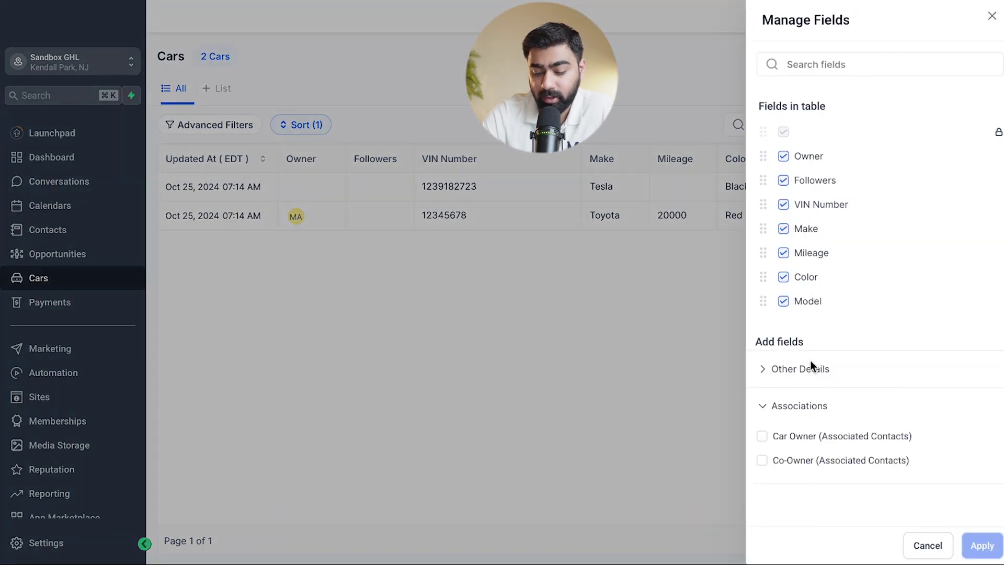
left_click(763, 436)
left_click(762, 460)
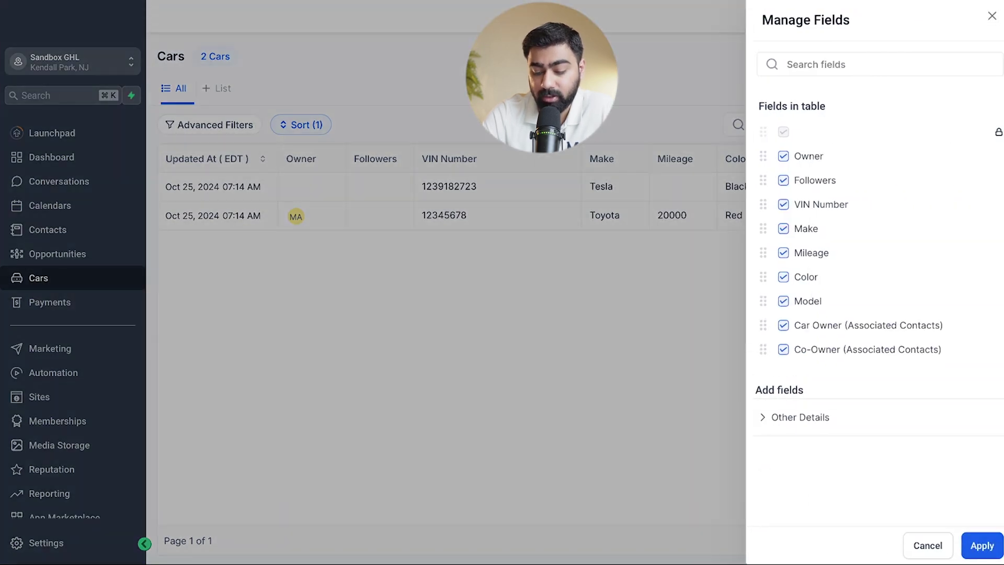
left_click(982, 546)
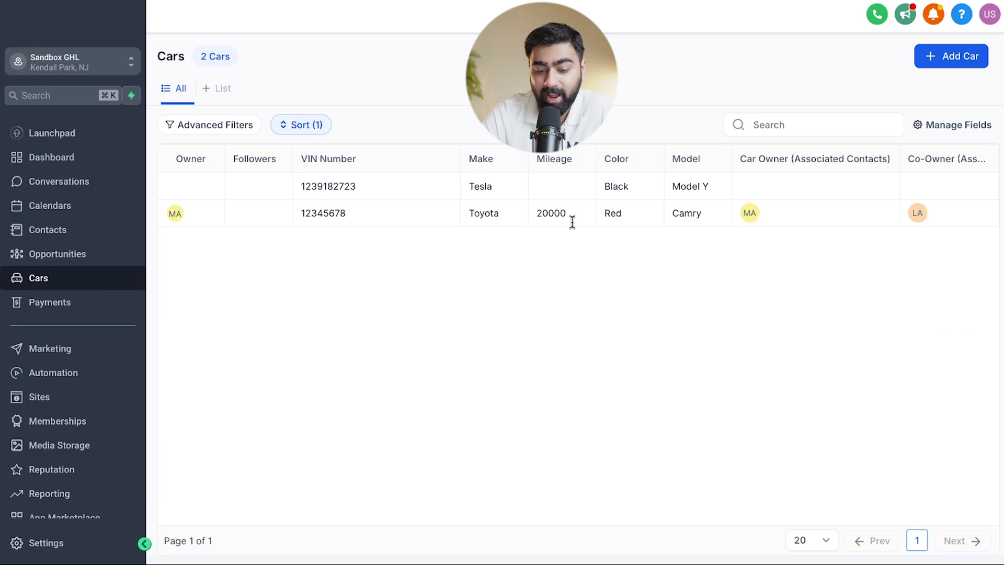